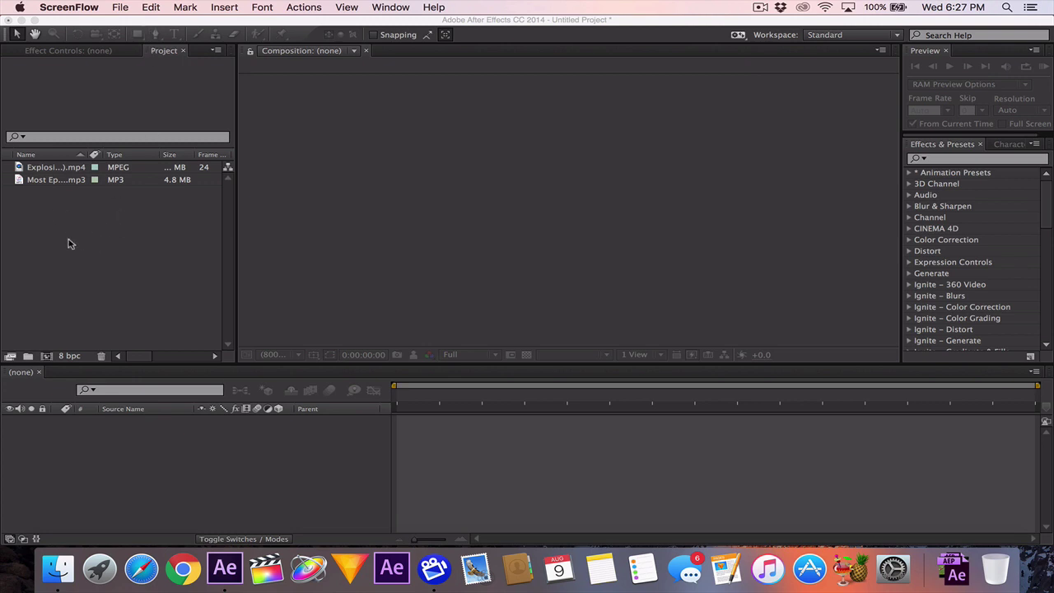
# Create a new composition from the Explosions of Color skateboarding MP4 clip.
pyautogui.click(38, 172)
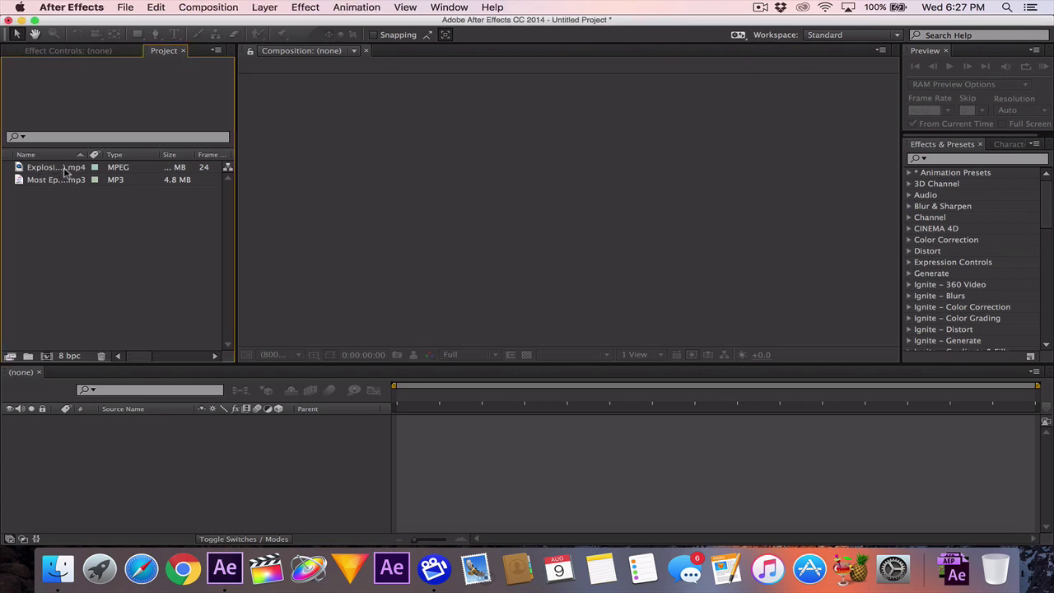
pyautogui.click(66, 171)
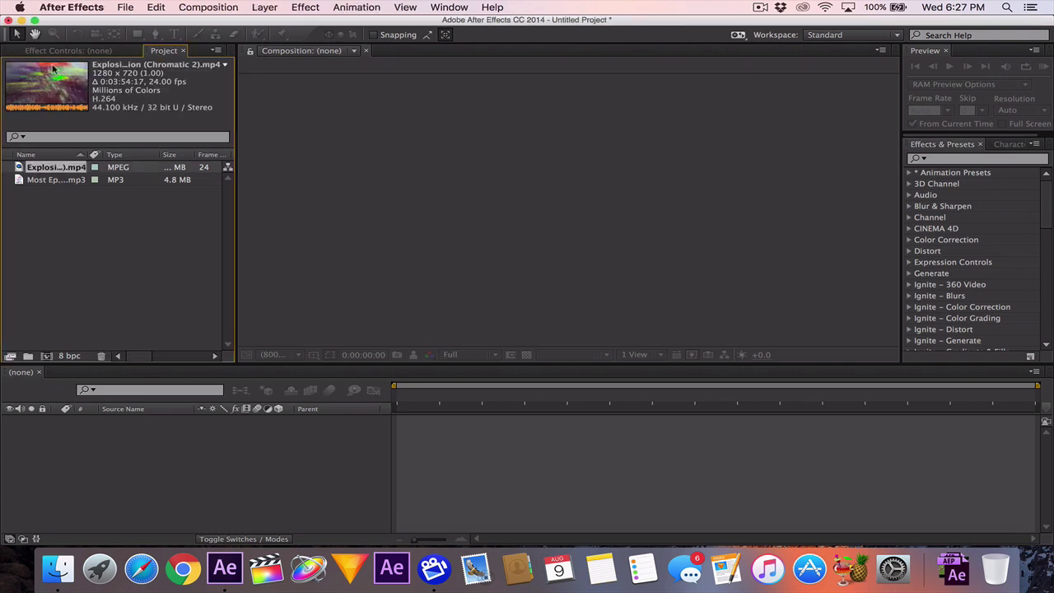
pyautogui.click(60, 182)
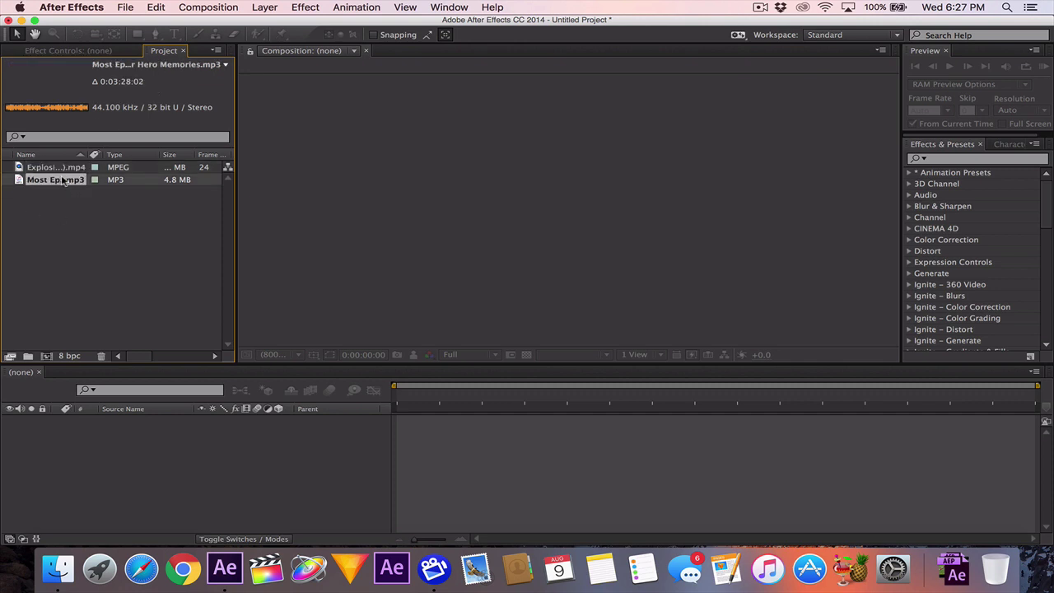
pyautogui.click(57, 170)
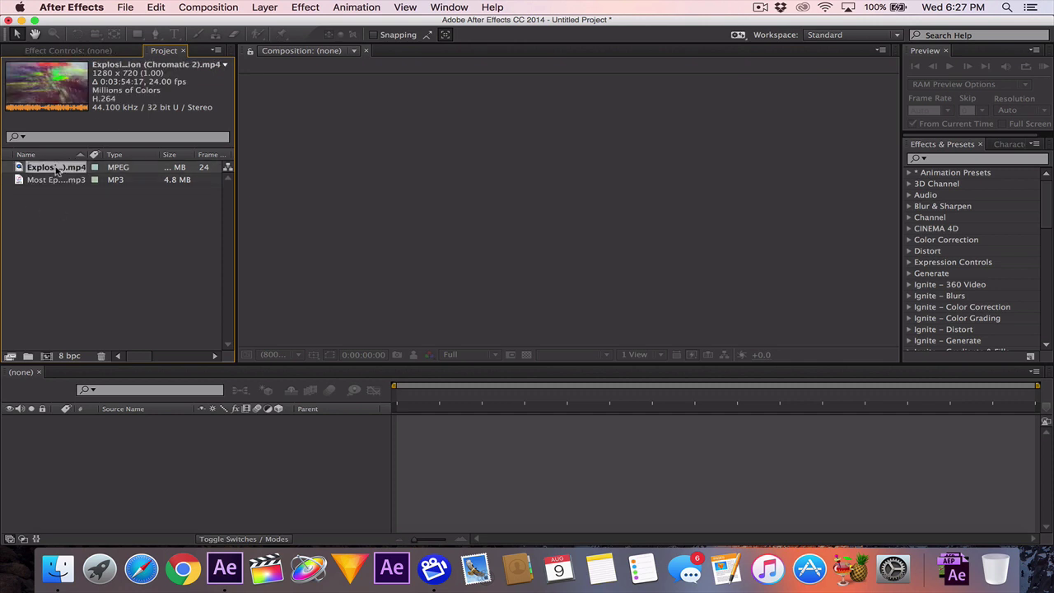
pyautogui.click(47, 356)
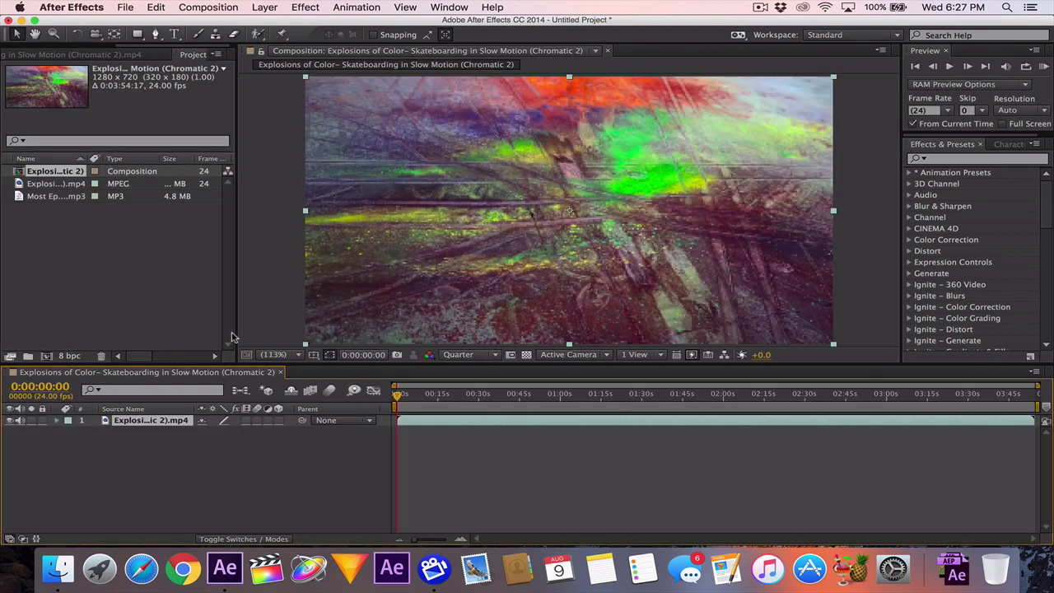
# Try the composition's preview resolution at Third and Full, and leave it at Third.
pyautogui.click(461, 356)
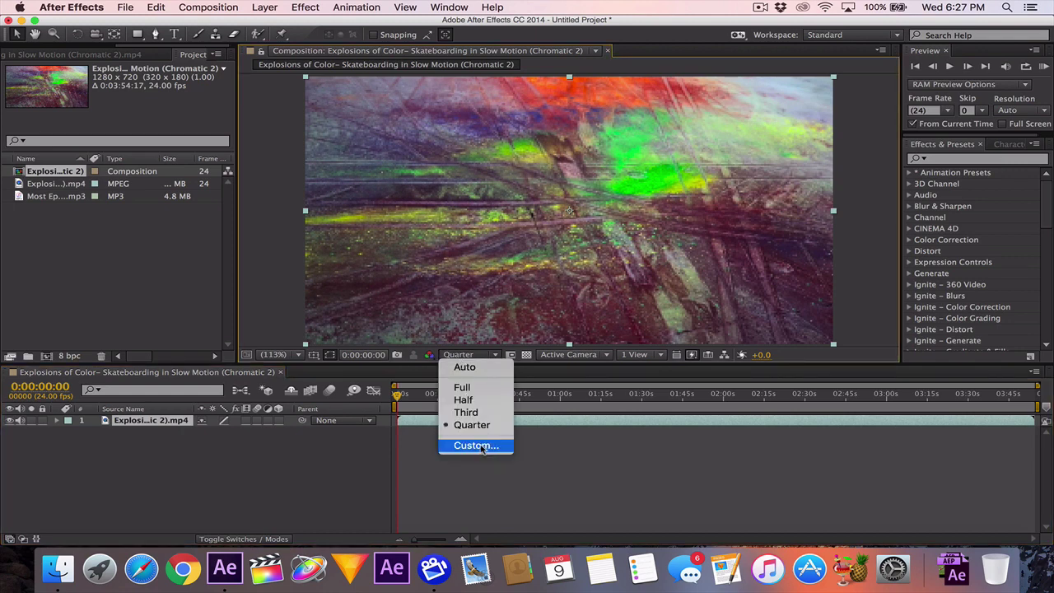
pyautogui.click(458, 412)
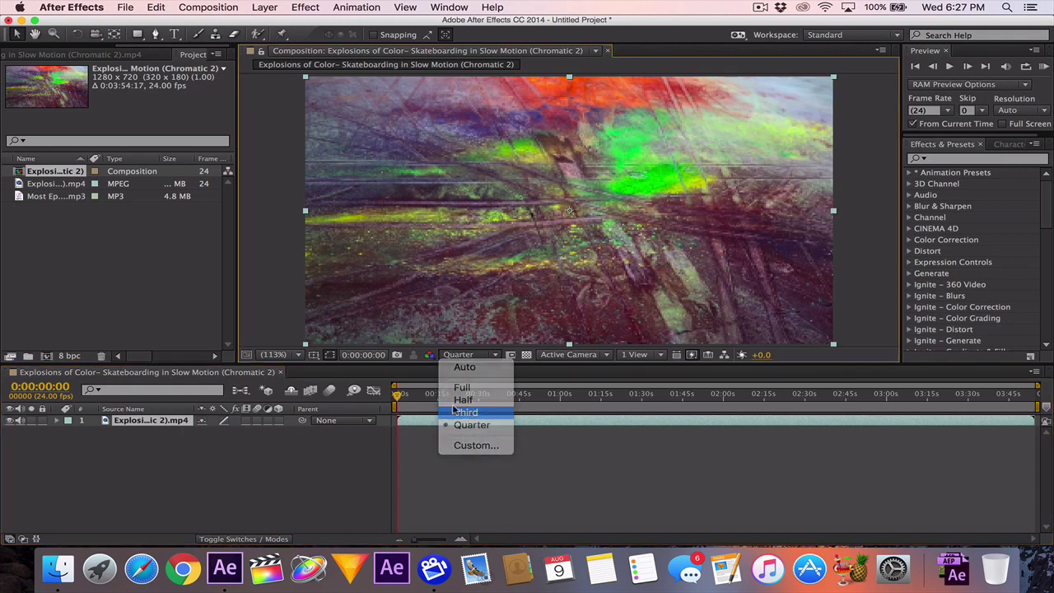
pyautogui.click(458, 356)
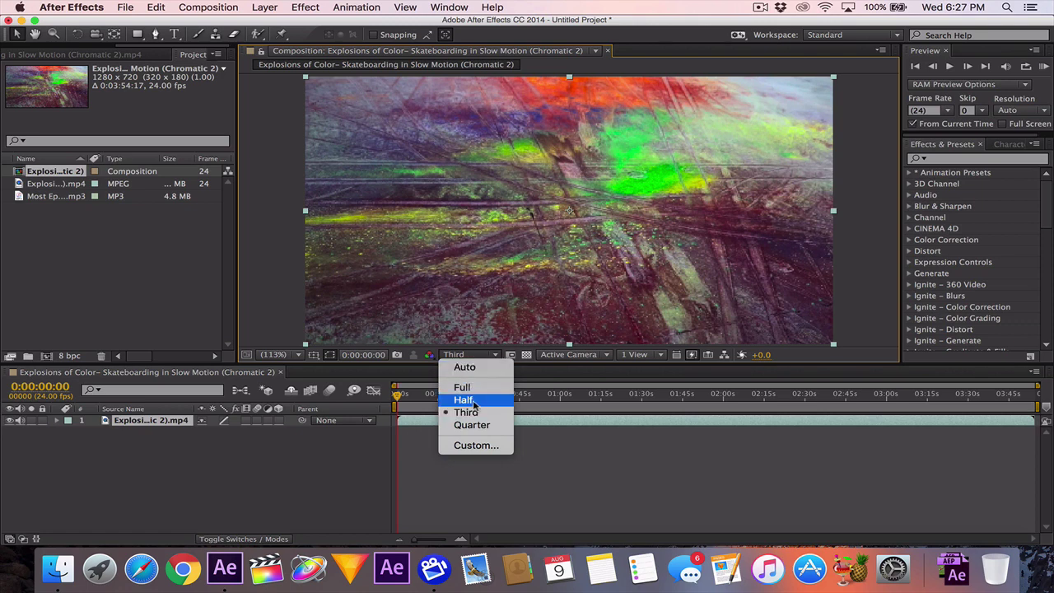
pyautogui.click(465, 387)
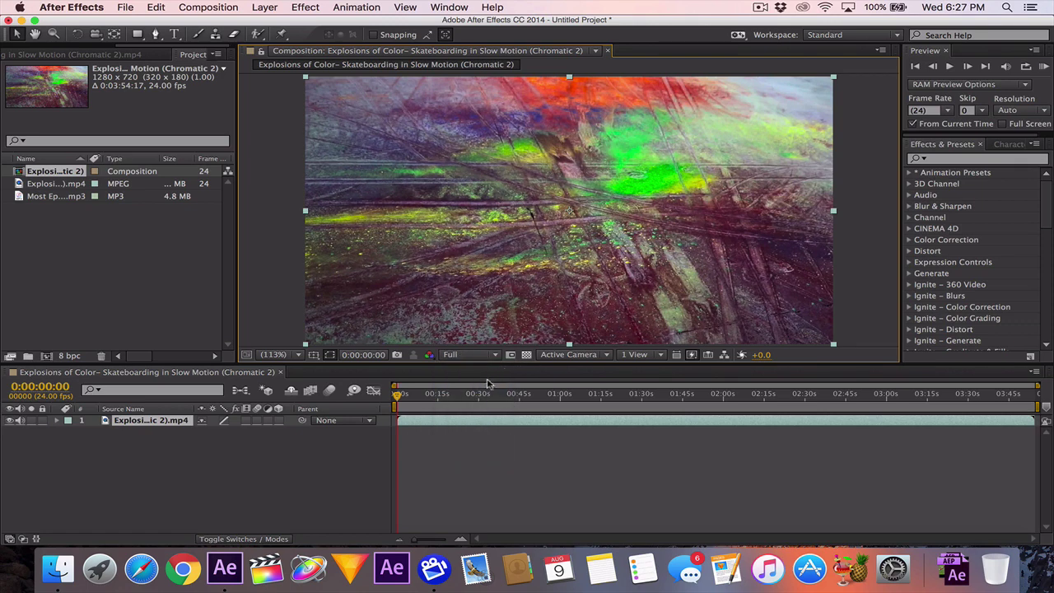
pyautogui.click(464, 355)
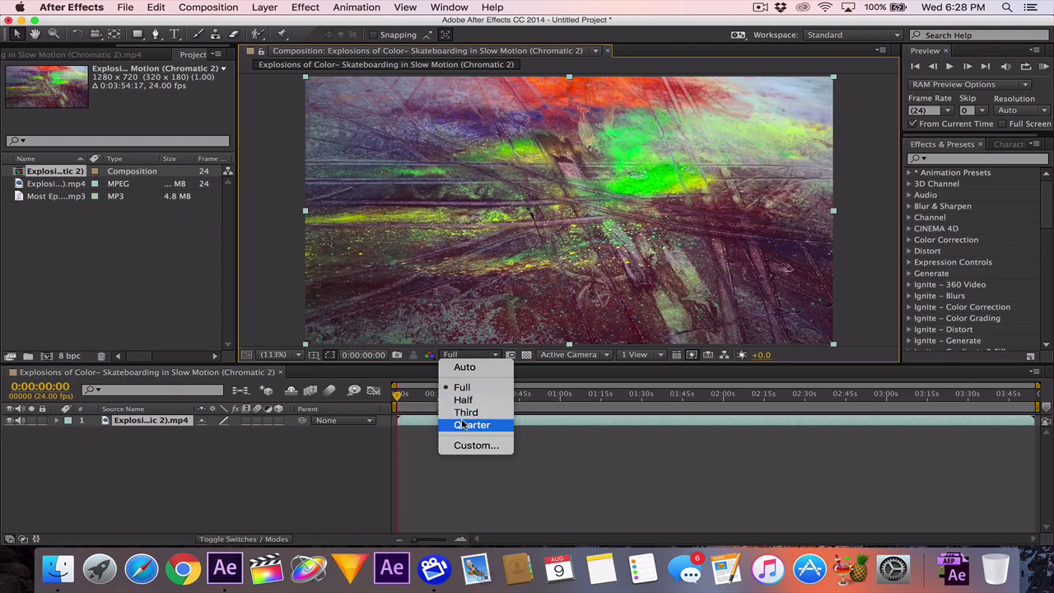
pyautogui.click(465, 411)
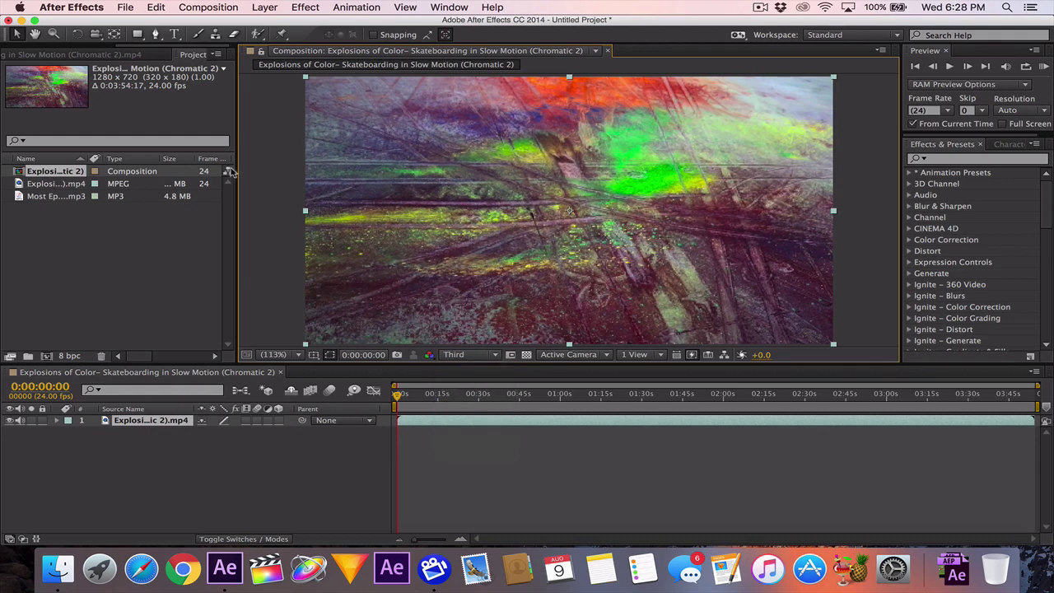
# Add the MP3 music track below the video in the composition and mute the video layer's own audio.
pyautogui.click(45, 197)
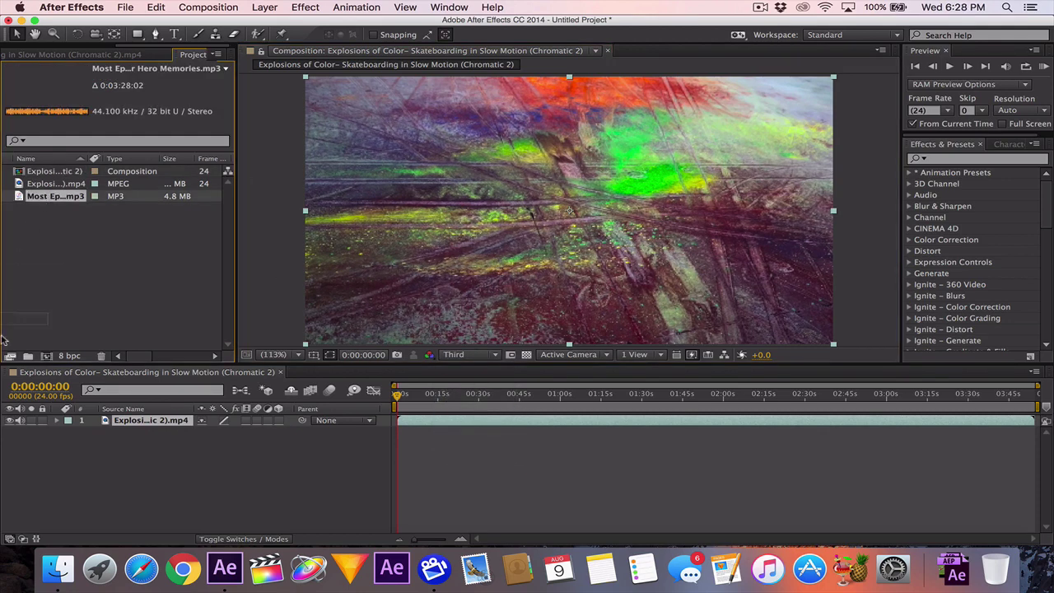
pyautogui.moveTo(3, 338); pyautogui.dragTo(25, 441)
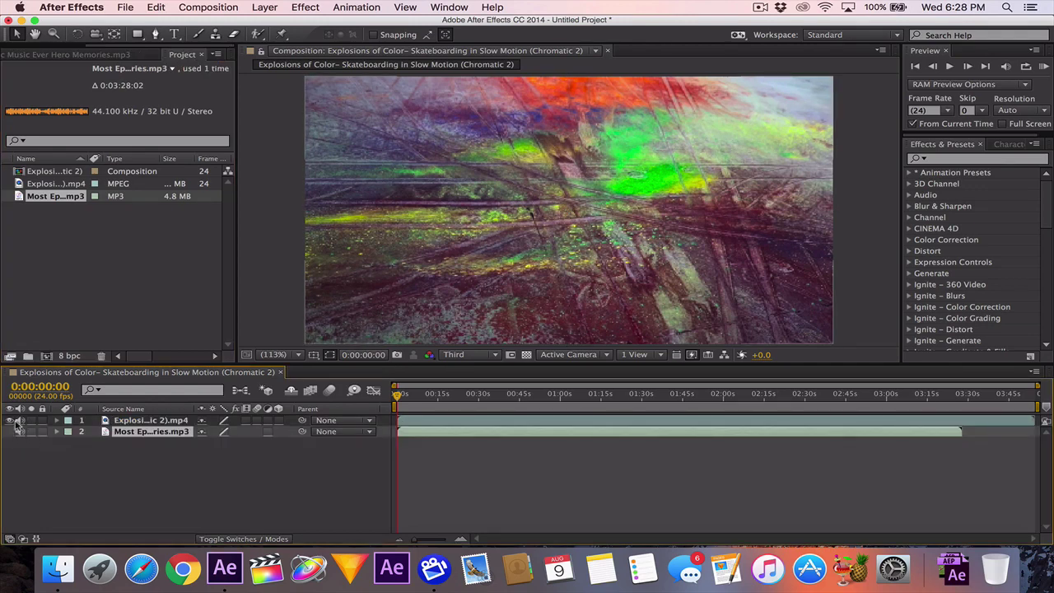
pyautogui.press('super+shift+a')
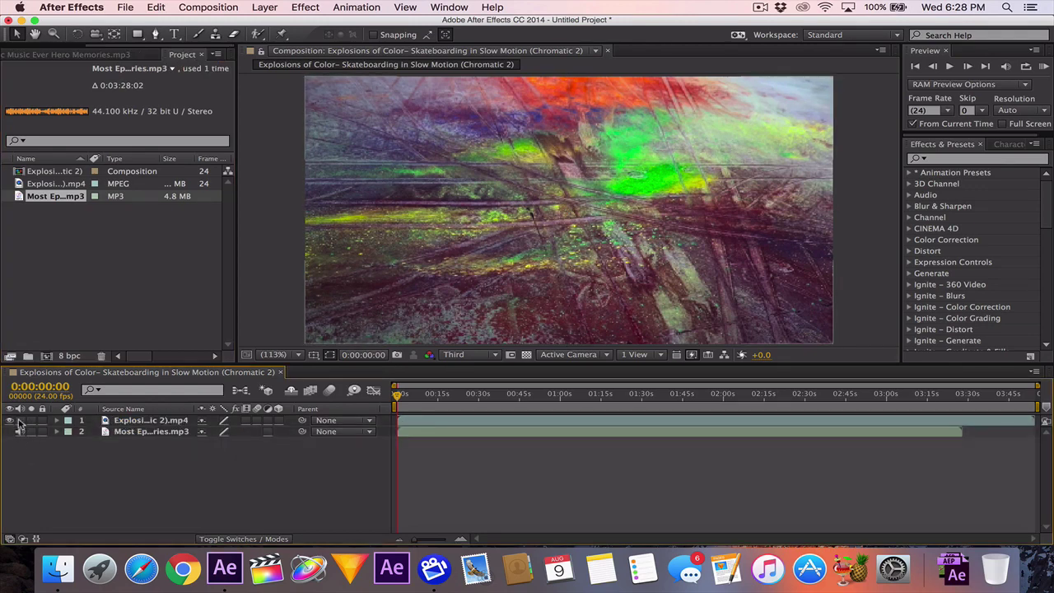
# Rename the skateboarding video layer to "main video".
pyautogui.click(155, 422)
pyautogui.press('Return')
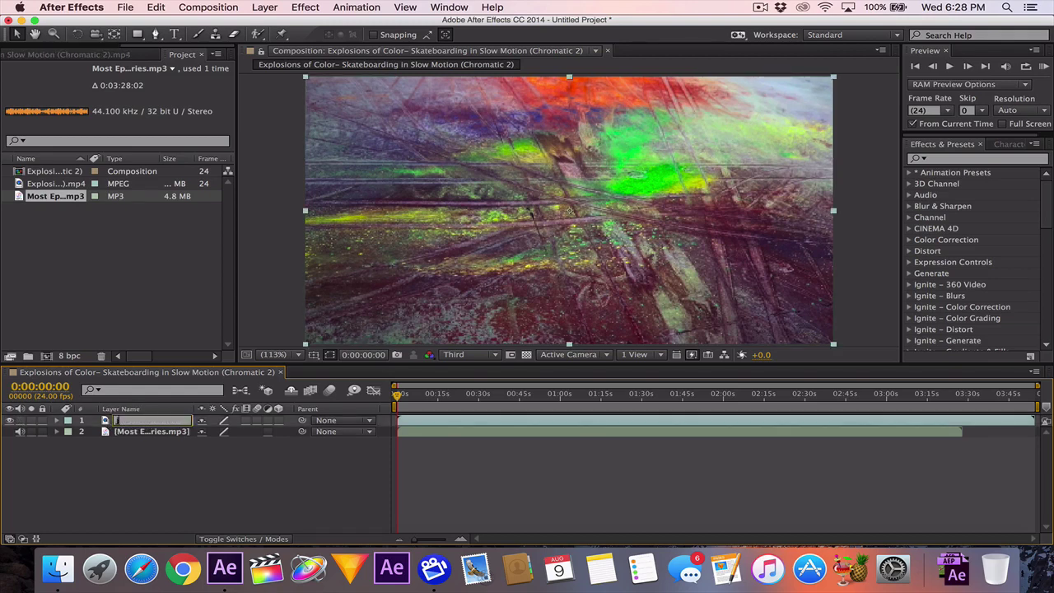
pyautogui.write('main video')
pyautogui.press('Return')
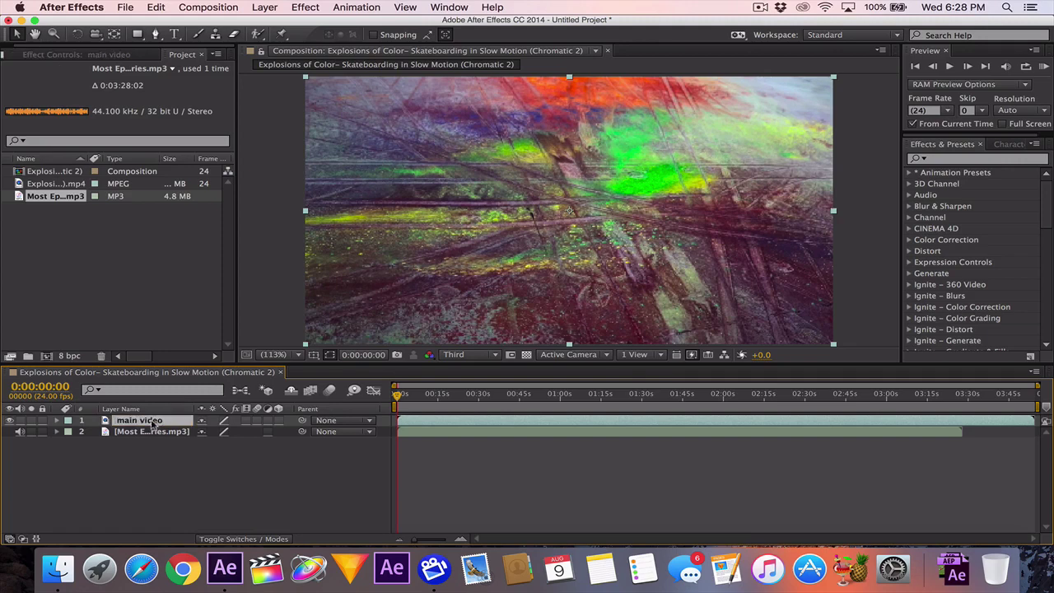
# Rename the MP3 music layer to "audio".
pyautogui.click(152, 432)
pyautogui.press('Return')
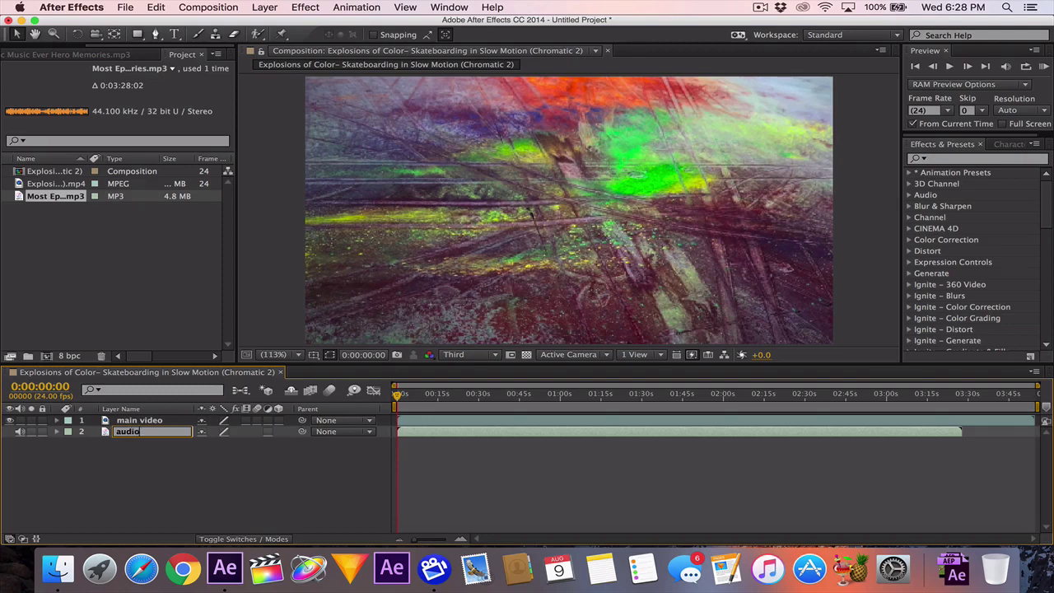
pyautogui.write('audio')
pyautogui.press('Return')
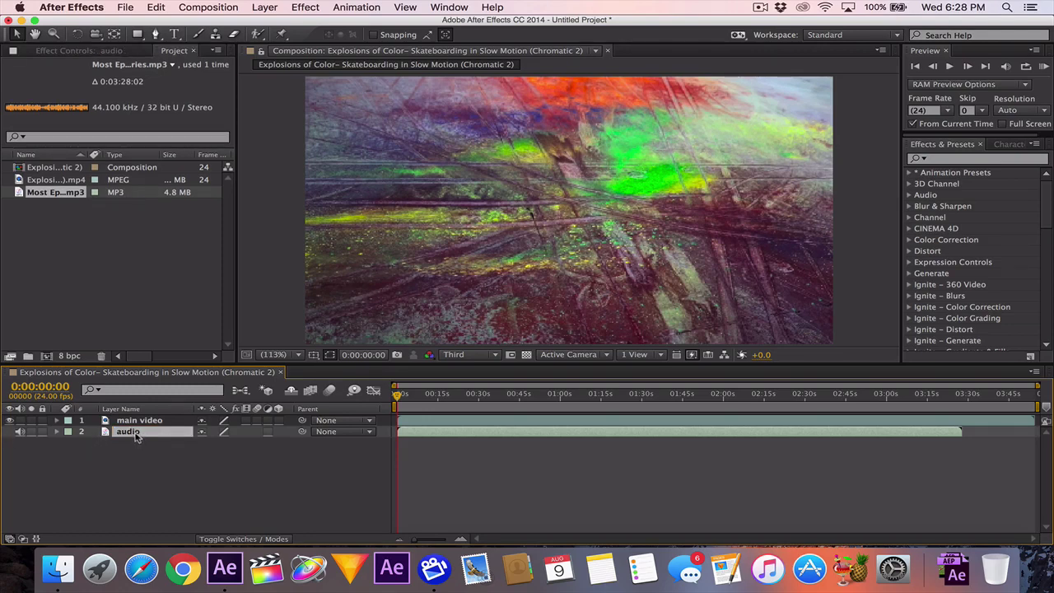
# Reveal the audio layer's waveform, move to 0:01:01:22 and set the preview resolution to Quarter.
pyautogui.press('l')
pyautogui.press('l')
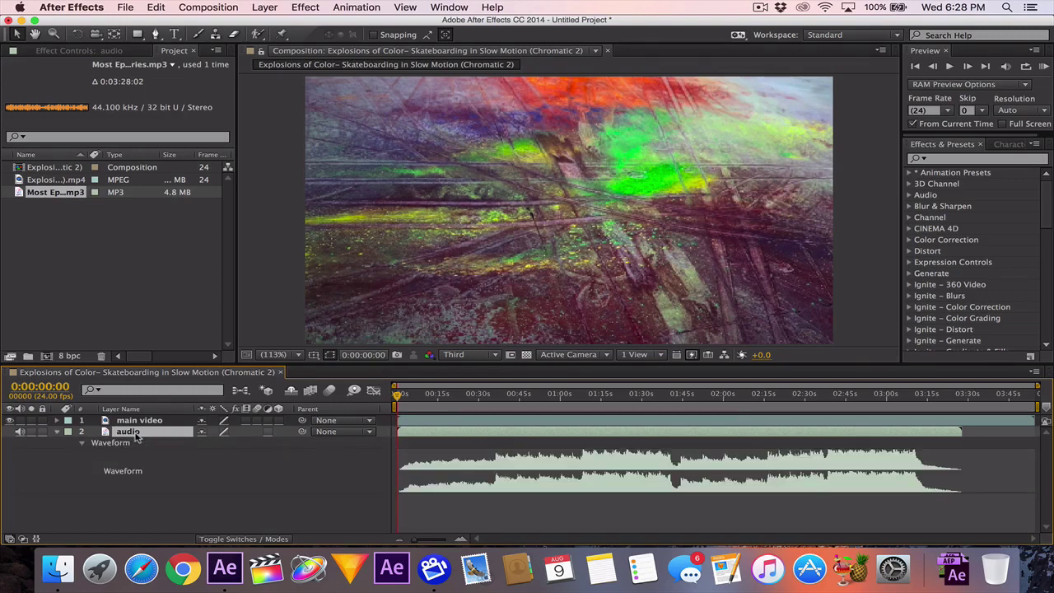
pyautogui.click(560, 397)
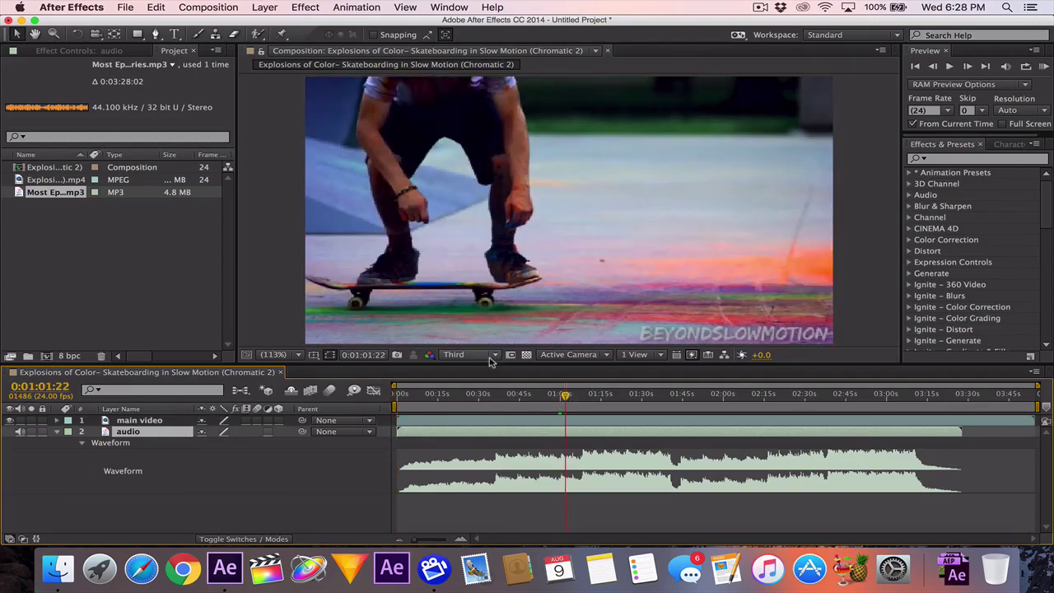
pyautogui.click(490, 359)
pyautogui.click(477, 424)
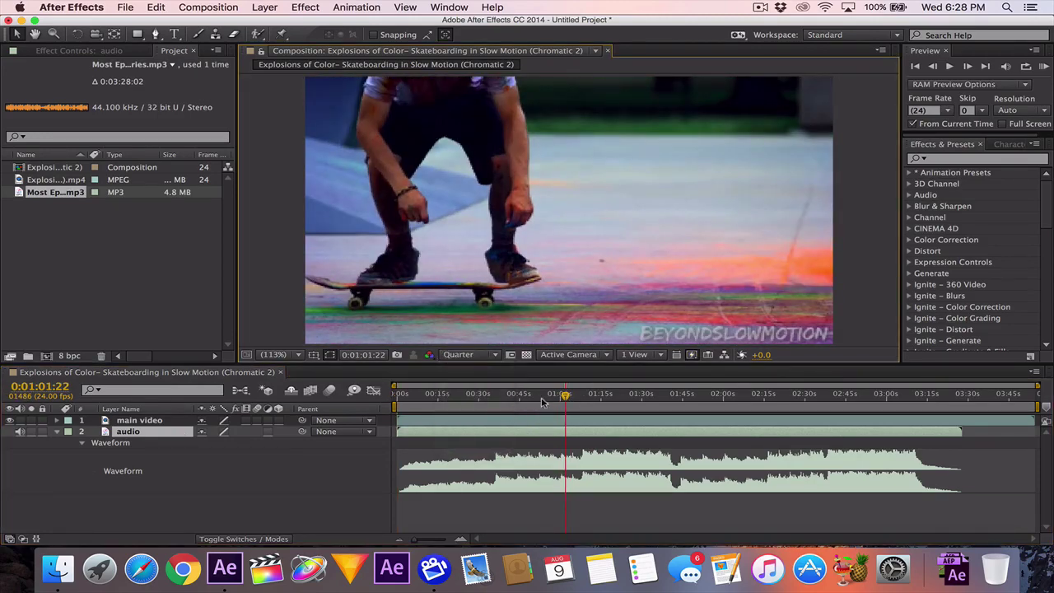
# Play on to 0:01:04:01, split the audio layer there and delete the part before the cut.
pyautogui.press('space')
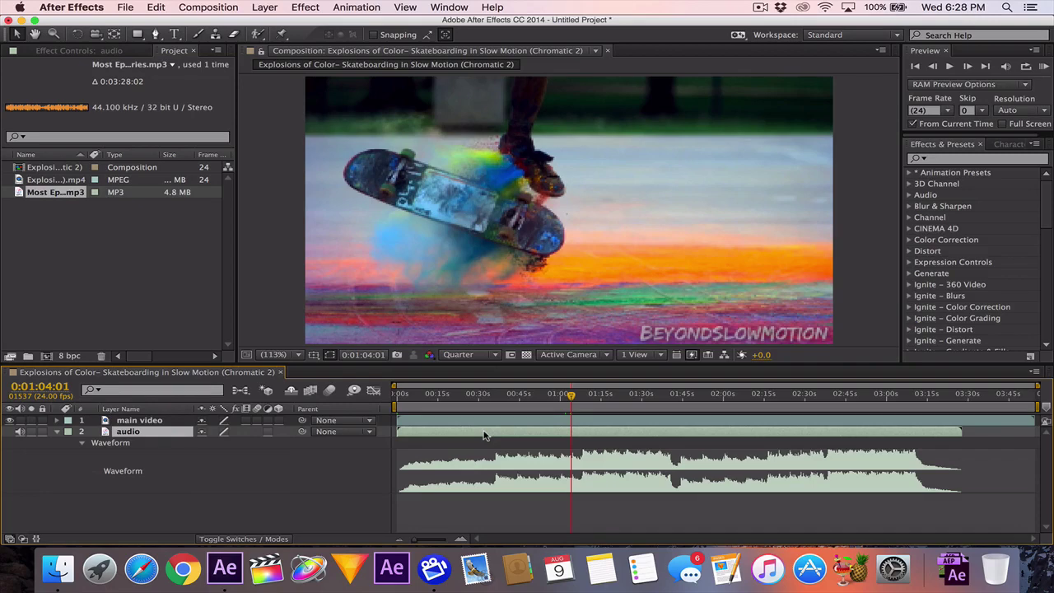
pyautogui.press('super+shift+d')
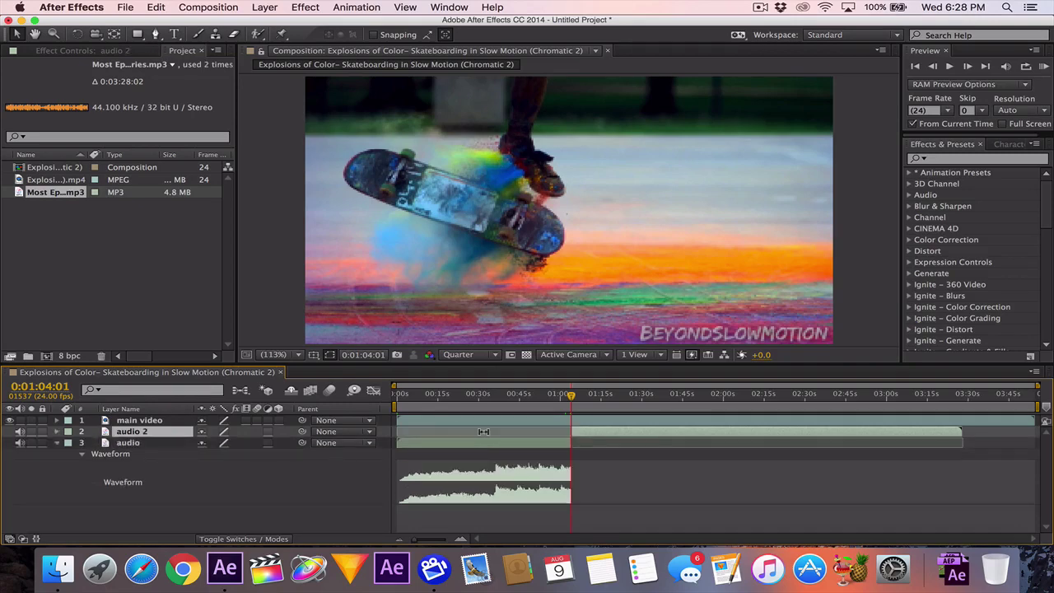
pyautogui.click(482, 445)
pyautogui.press('Delete')
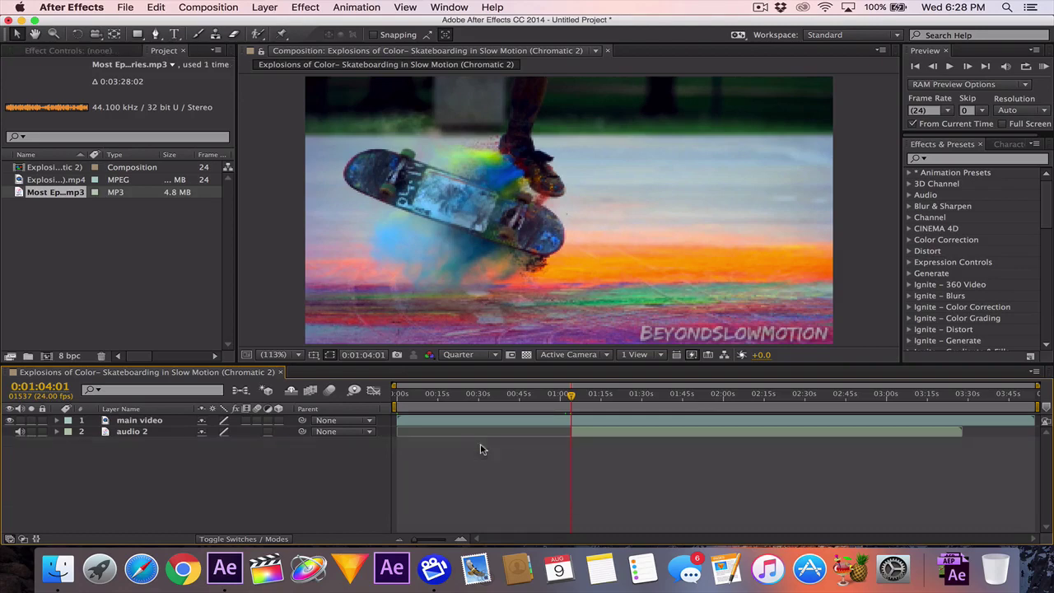
# Move the remaining audio layer so that it starts at 0:00:00:00.
pyautogui.moveTo(421, 398); pyautogui.dragTo(373, 398)
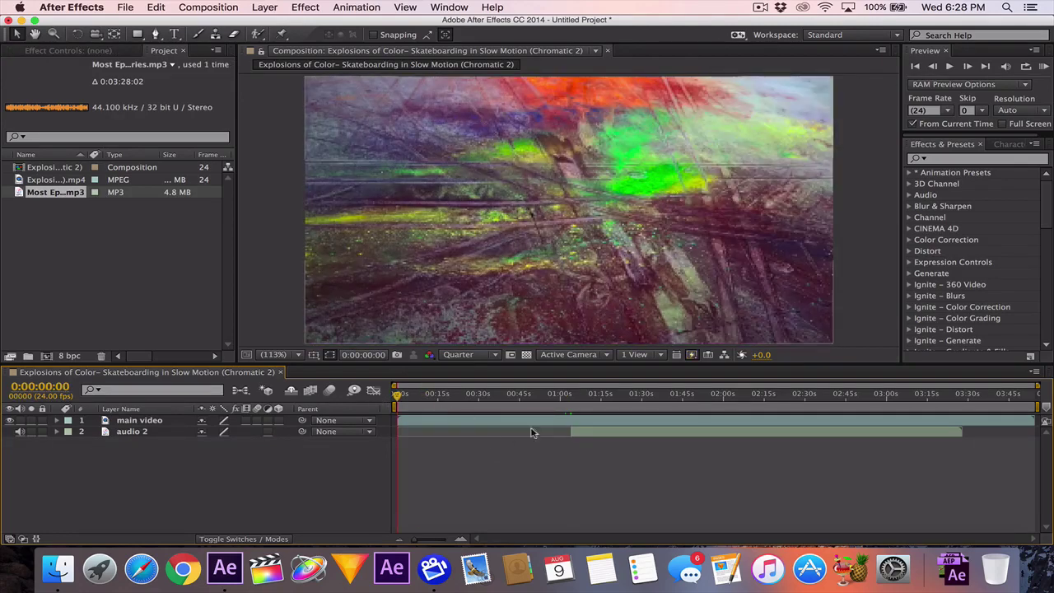
pyautogui.click(583, 434)
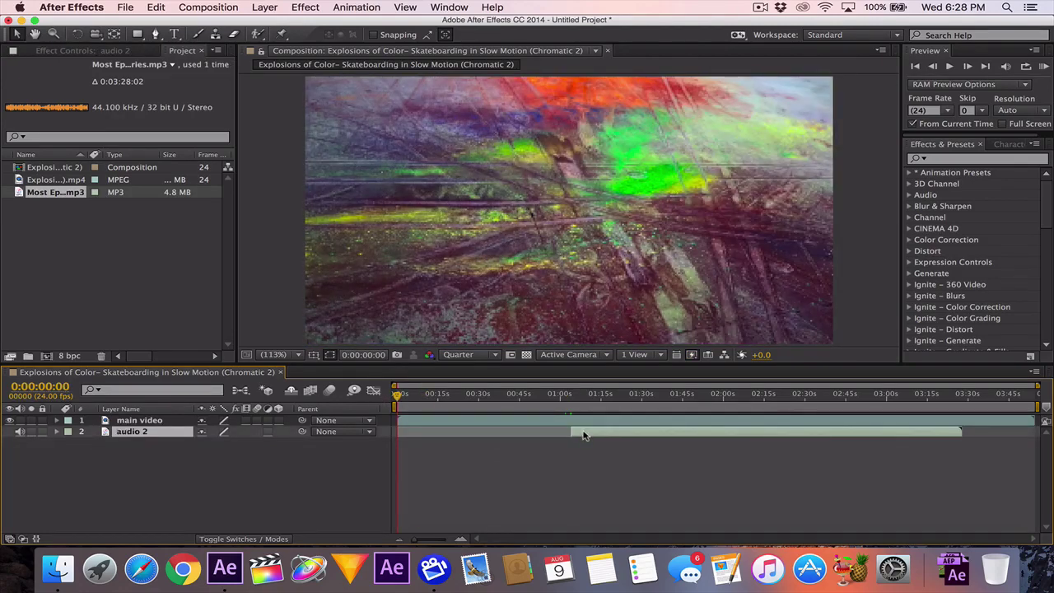
pyautogui.press('[')
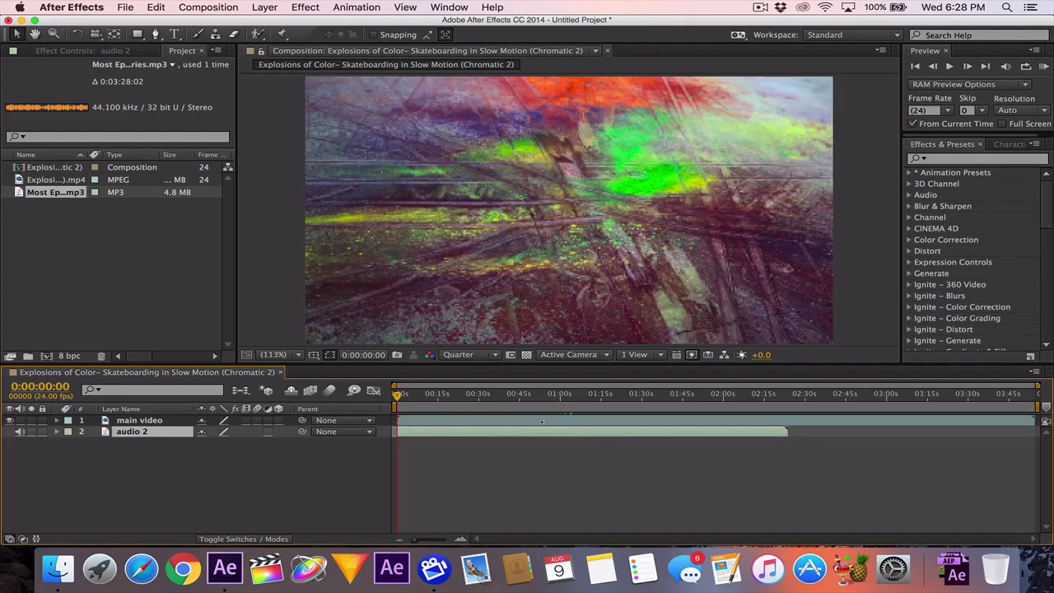
# Split the main video layer at 0:00:43:02 and delete the part before the cut.
pyautogui.click(138, 420)
pyautogui.click(439, 395)
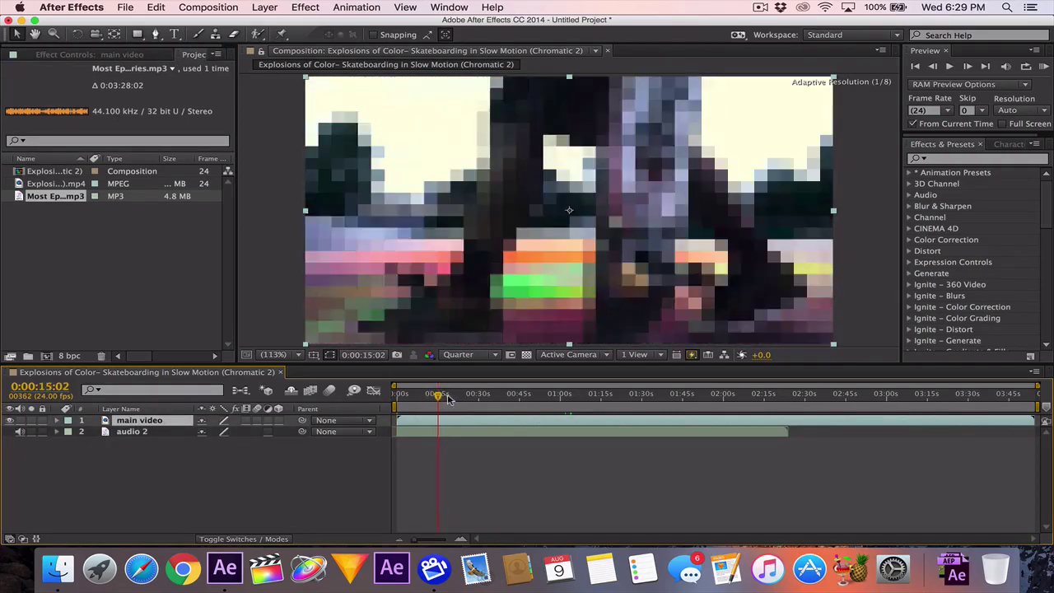
pyautogui.moveTo(448, 398); pyautogui.dragTo(515, 396)
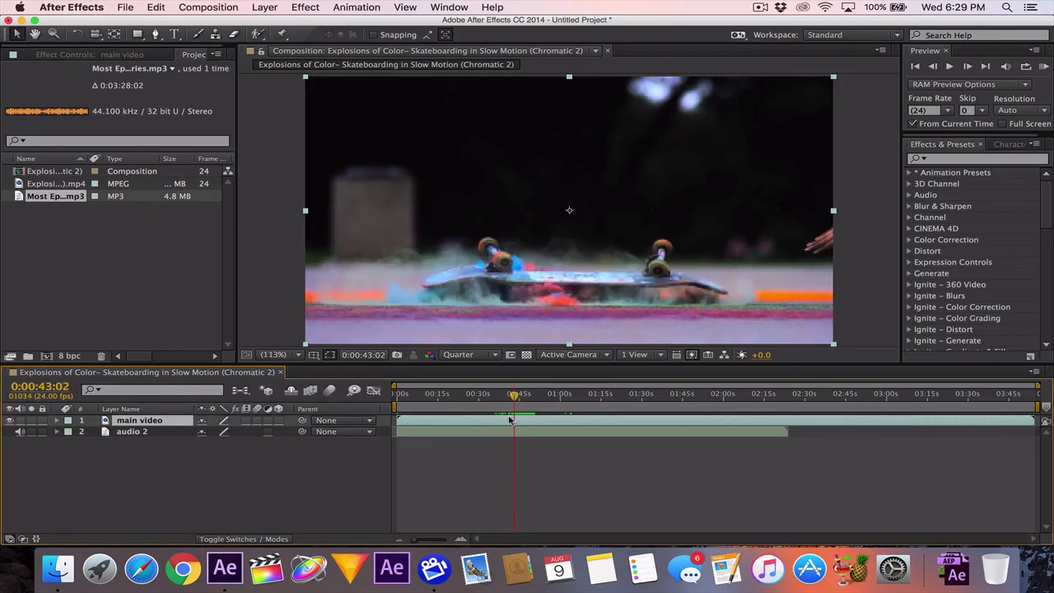
pyautogui.press('super+shift+d')
pyautogui.click(491, 431)
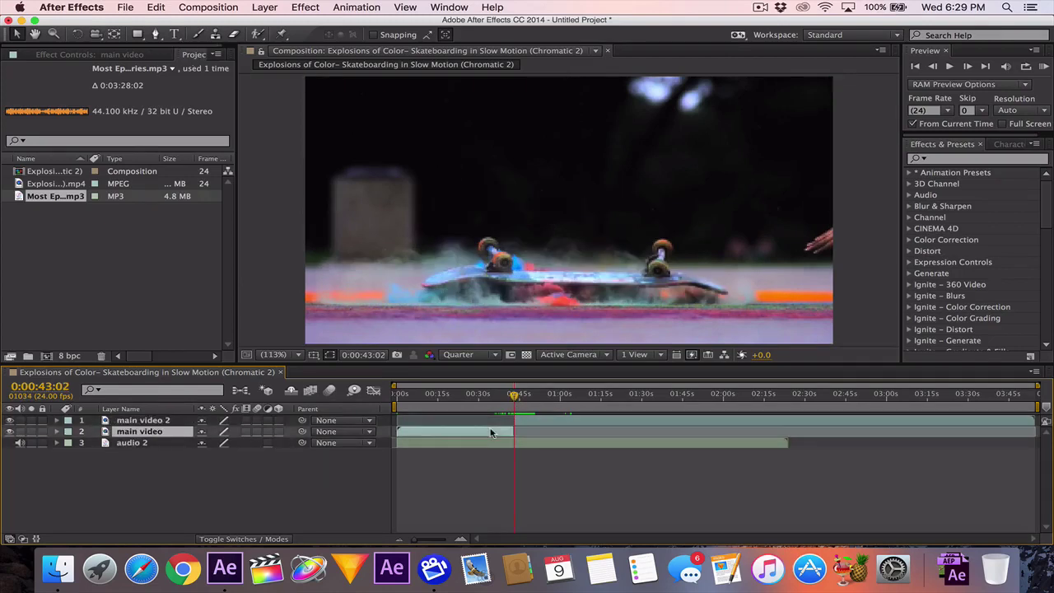
pyautogui.press('Delete')
# Move the remaining video layer so that it starts at 0:00:00:00.
pyautogui.press('Home')
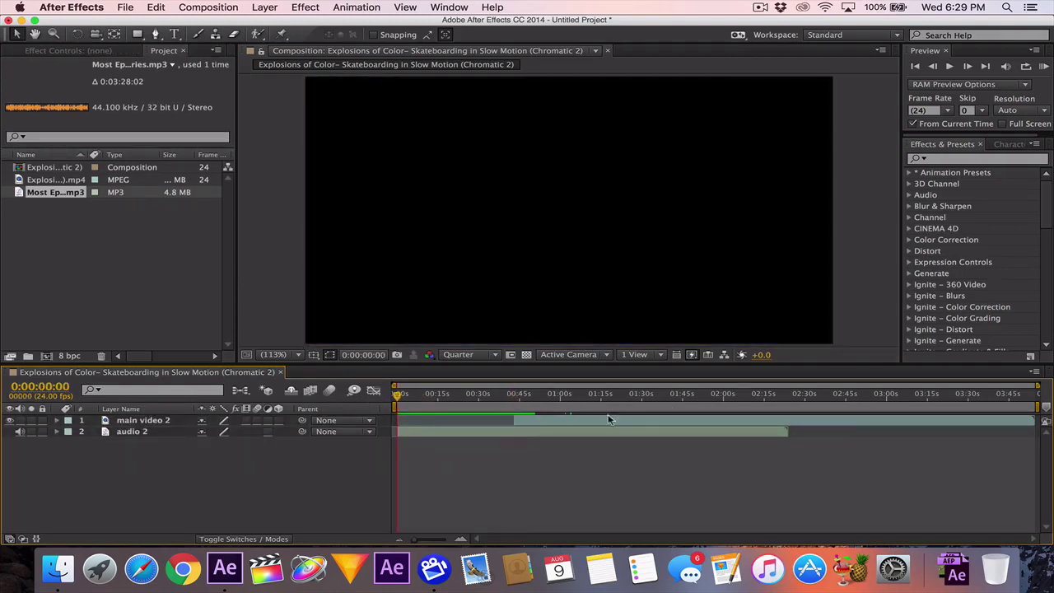
pyautogui.click(591, 421)
pyautogui.moveTo(591, 421); pyautogui.dragTo(476, 421)
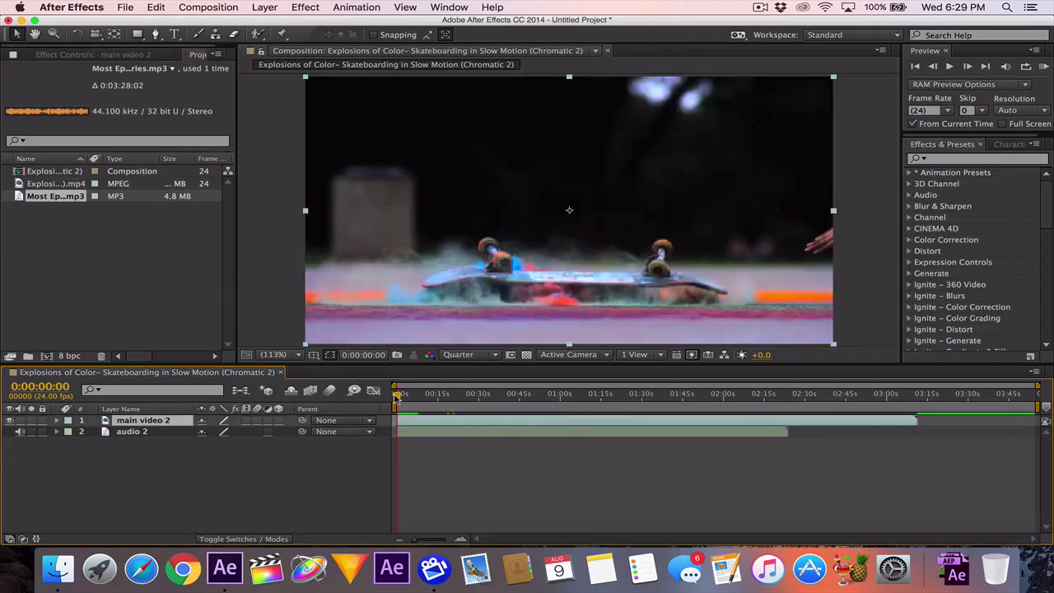
# Split the video layer at 0:00:06:05 and 0:00:18:07, and delete the section between the two cuts.
pyautogui.click(403, 395)
pyautogui.moveTo(404, 395); pyautogui.dragTo(415, 396)
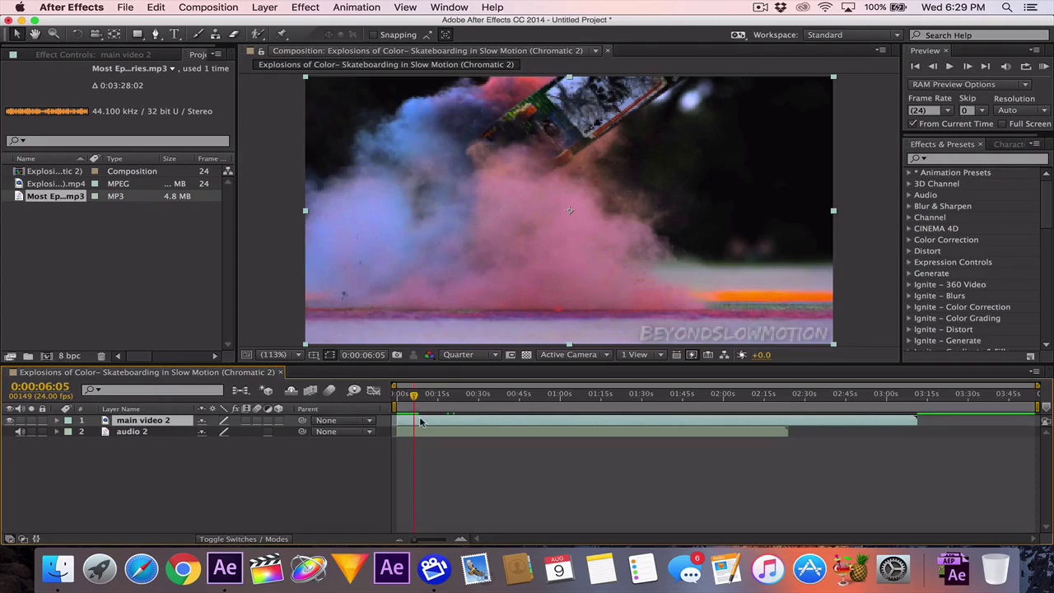
pyautogui.press('super+d')
pyautogui.moveTo(414, 396); pyautogui.dragTo(447, 396)
pyautogui.press('super+shift+d')
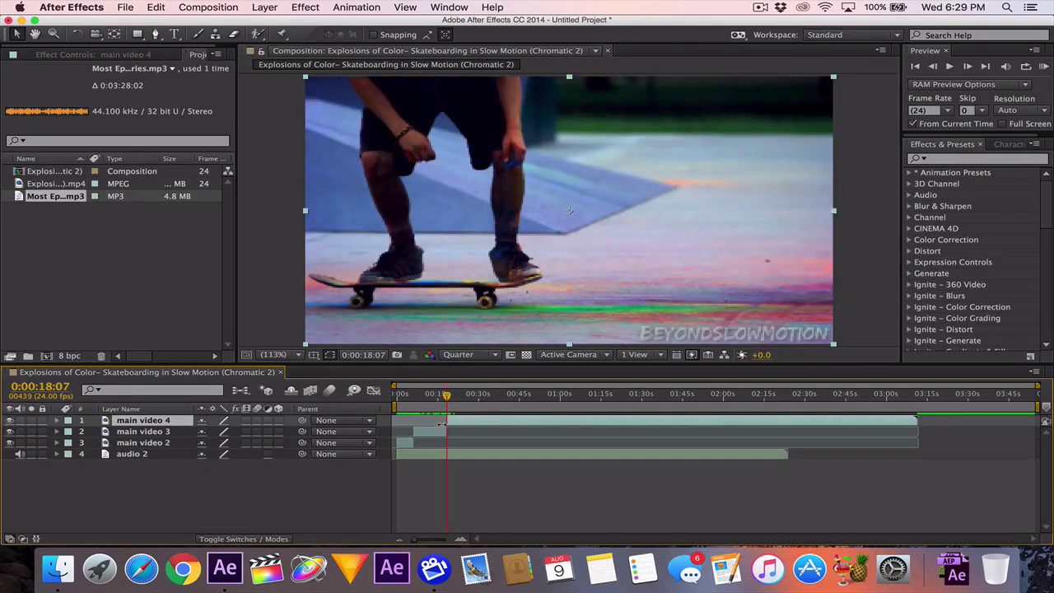
pyautogui.click(433, 433)
pyautogui.press('Delete')
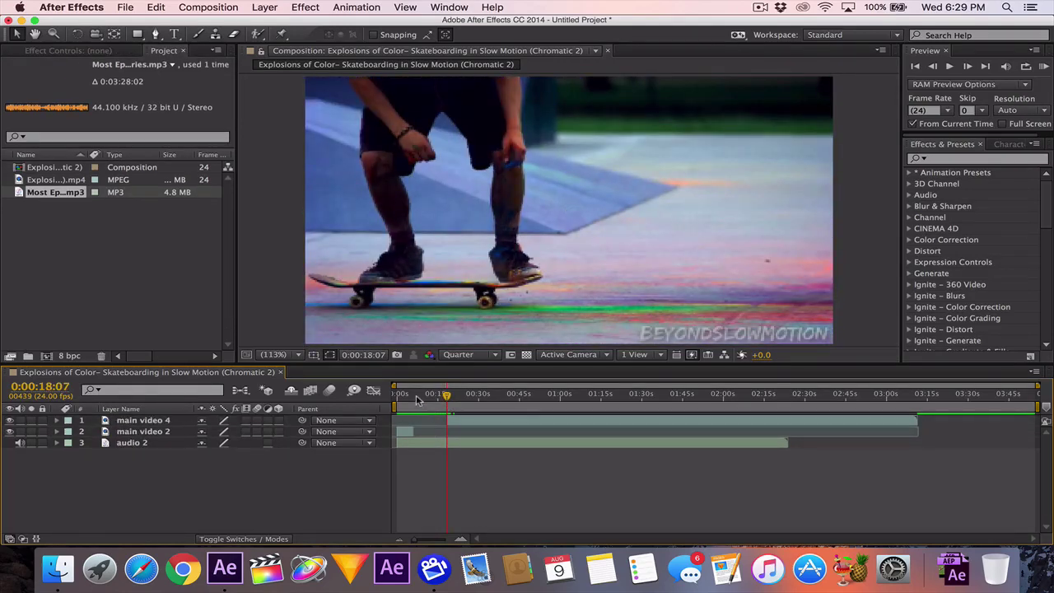
# Move the main video 4 layer so that it starts at 0:00:06:04, directly after main video 2.
pyautogui.click(417, 397)
pyautogui.moveTo(417, 396); pyautogui.dragTo(414, 397)
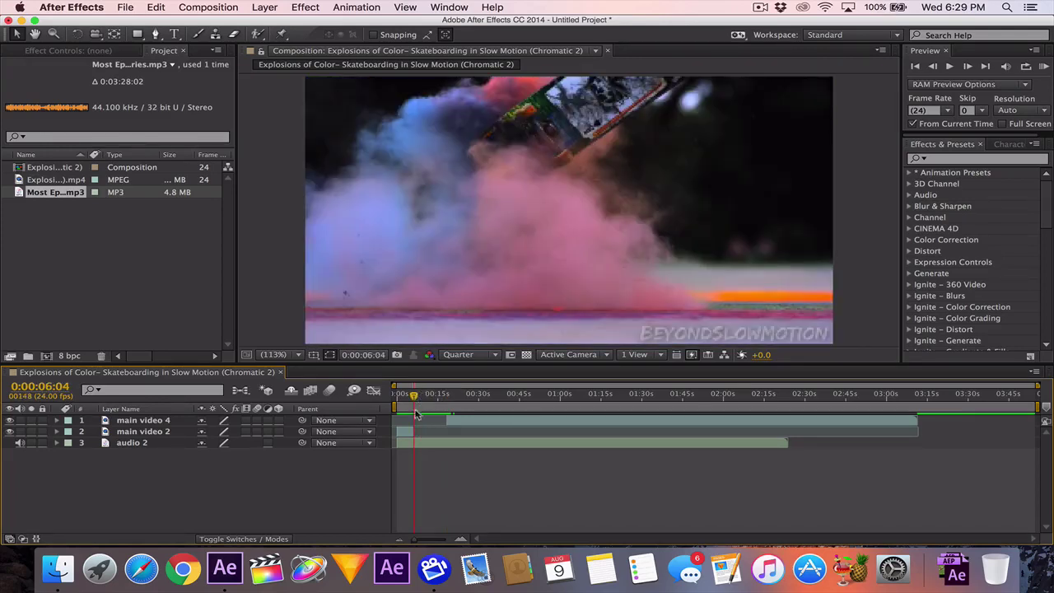
pyautogui.click(461, 425)
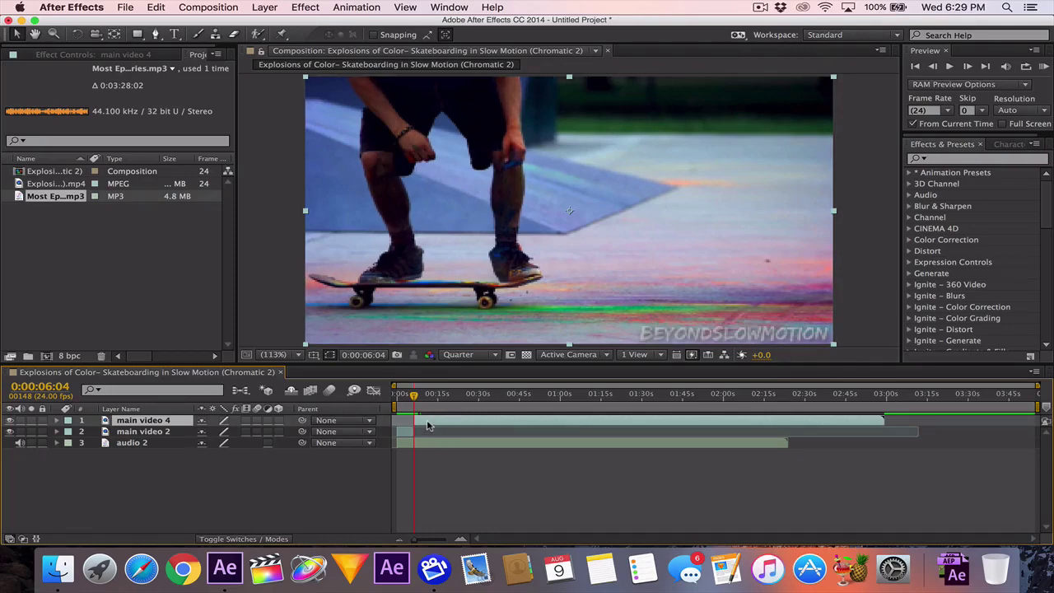
# Scale the main video 2 and main video 4 layers to 112% and shift the picture slightly down in the frame.
pyautogui.click(406, 396)
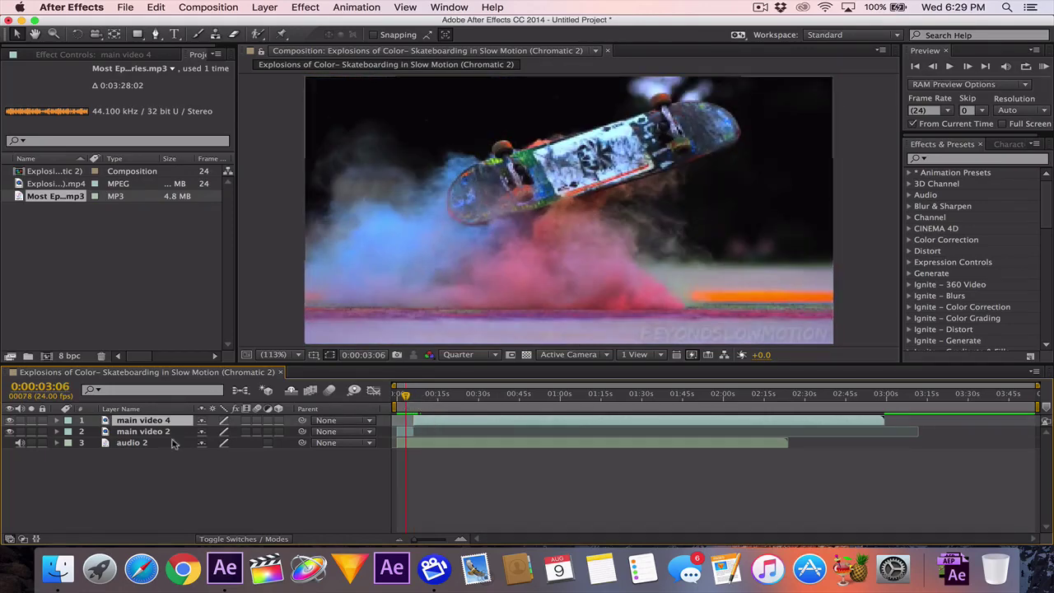
pyautogui.click(127, 433)
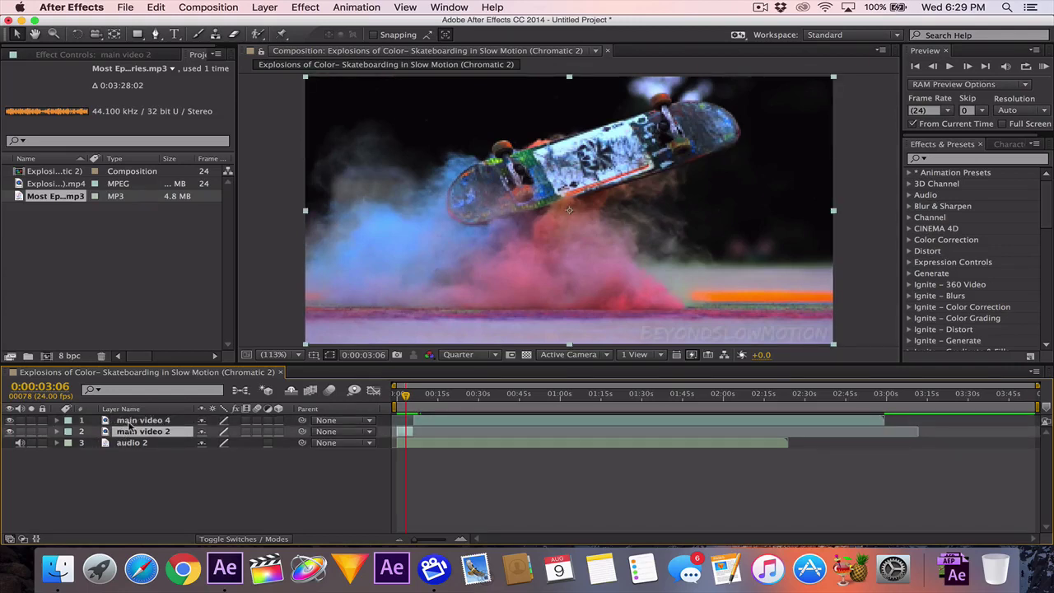
pyautogui.keyDown('shift'); pyautogui.click(128, 422); pyautogui.keyUp('shift')
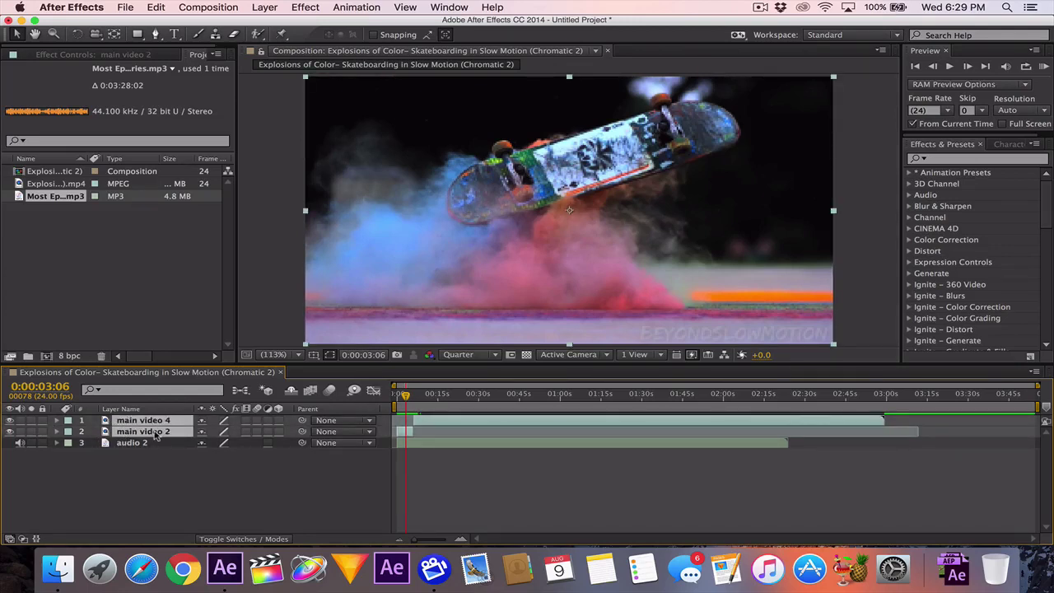
pyautogui.press('s')
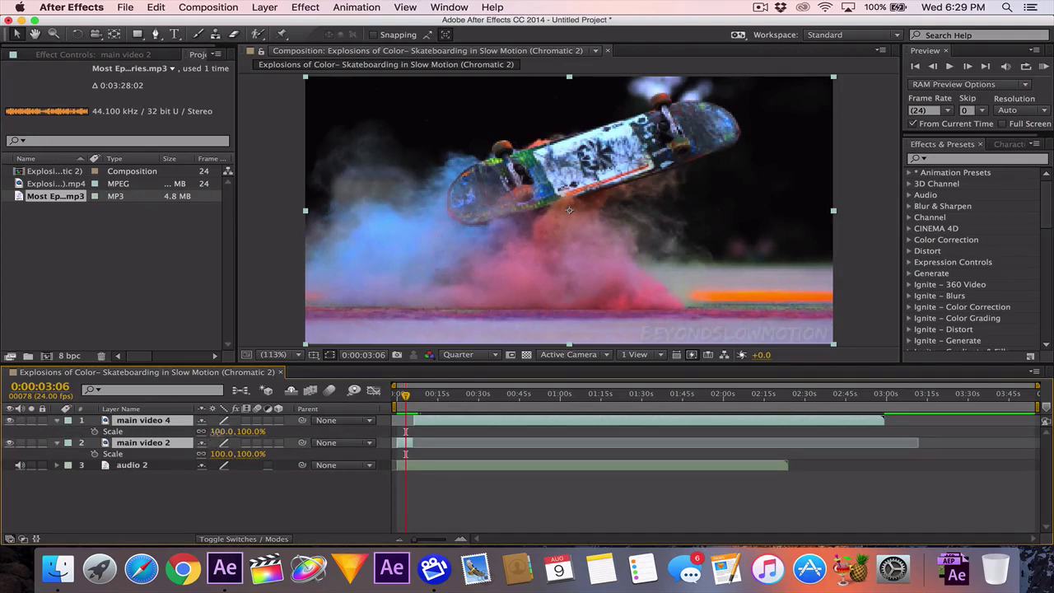
pyautogui.click(220, 432)
pyautogui.write('112')
pyautogui.press('Return')
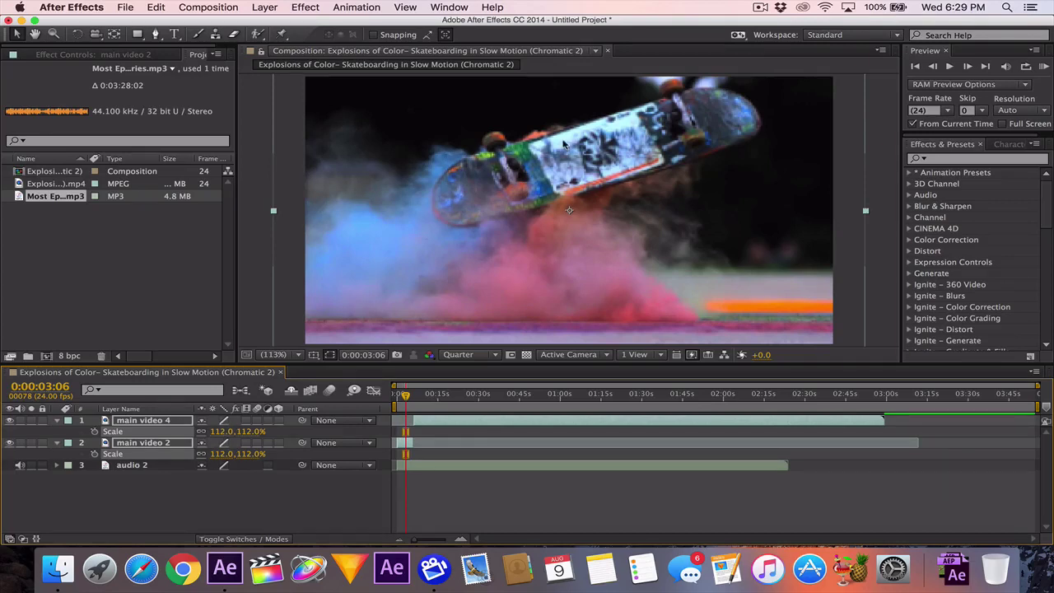
pyautogui.moveTo(564, 143); pyautogui.dragTo(564, 146)
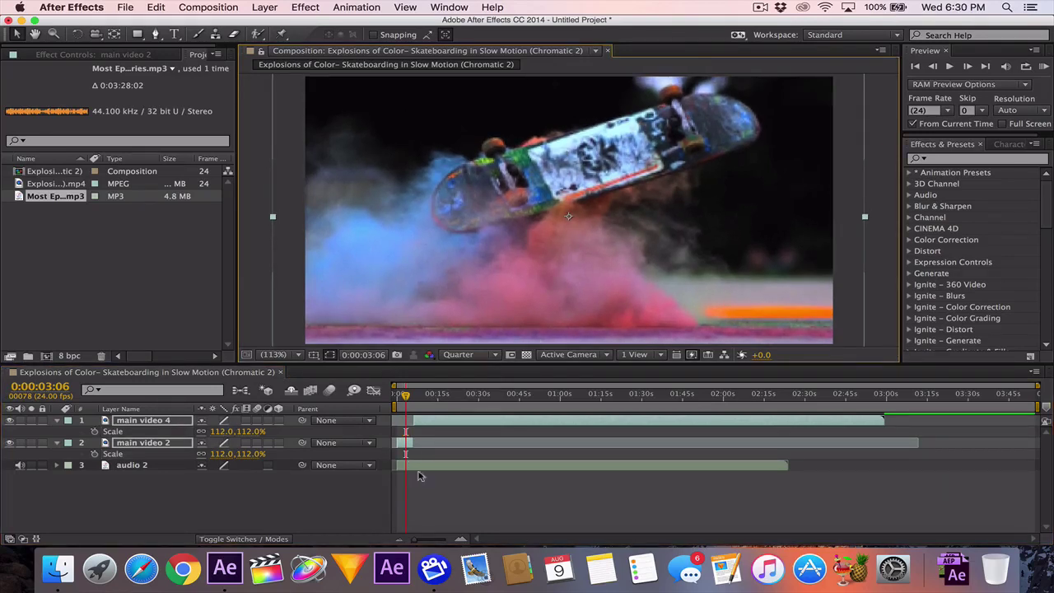
pyautogui.press('s')
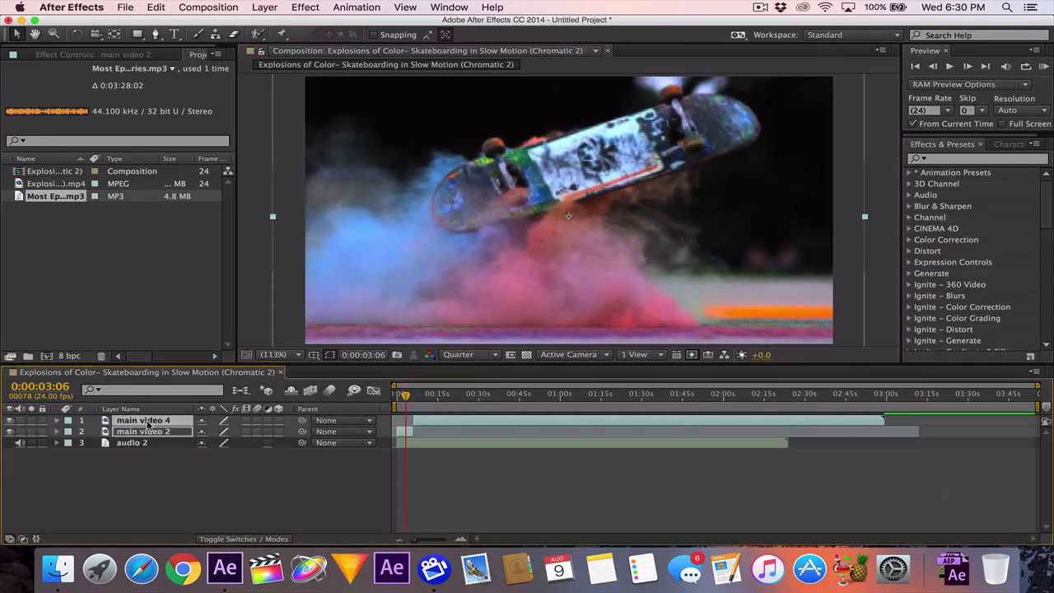
pyautogui.click(154, 463)
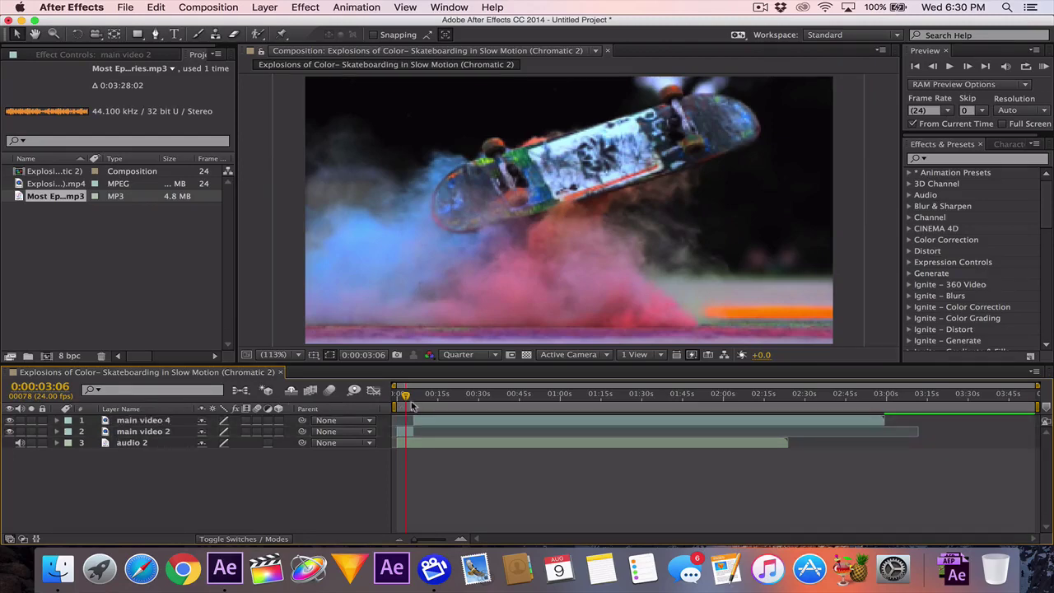
# Return to 0:00:00:00 and hide the main video 4 and main video 2 layers.
pyautogui.moveTo(407, 398); pyautogui.dragTo(418, 399)
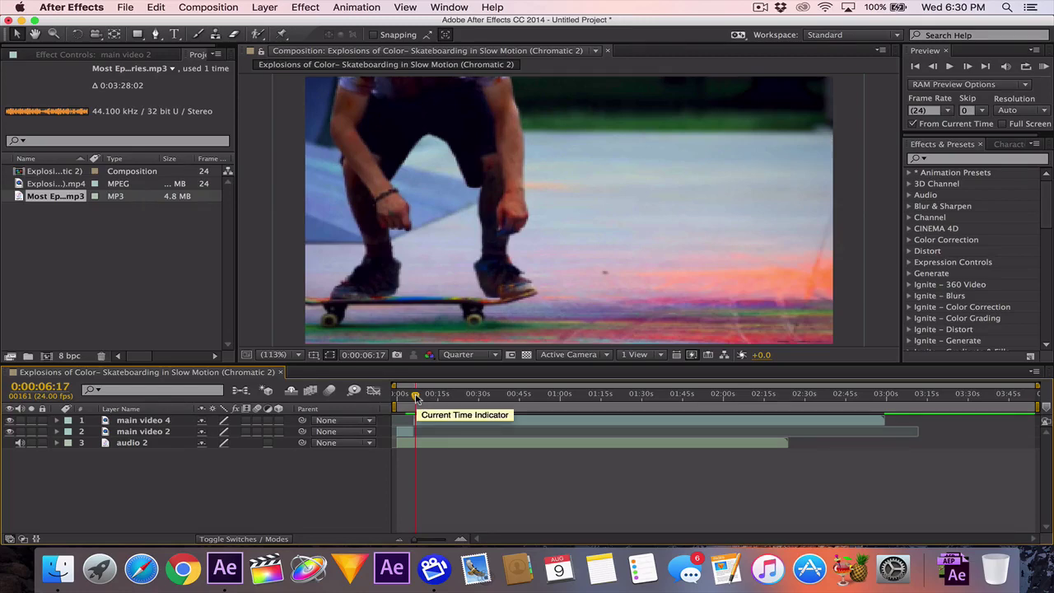
pyautogui.press('Home')
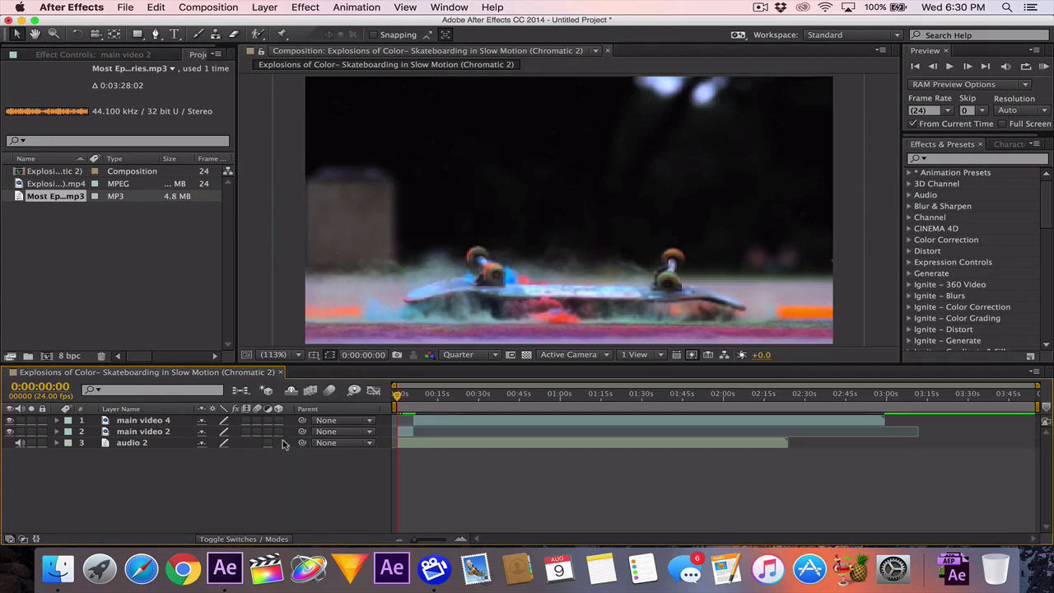
pyautogui.click(10, 431)
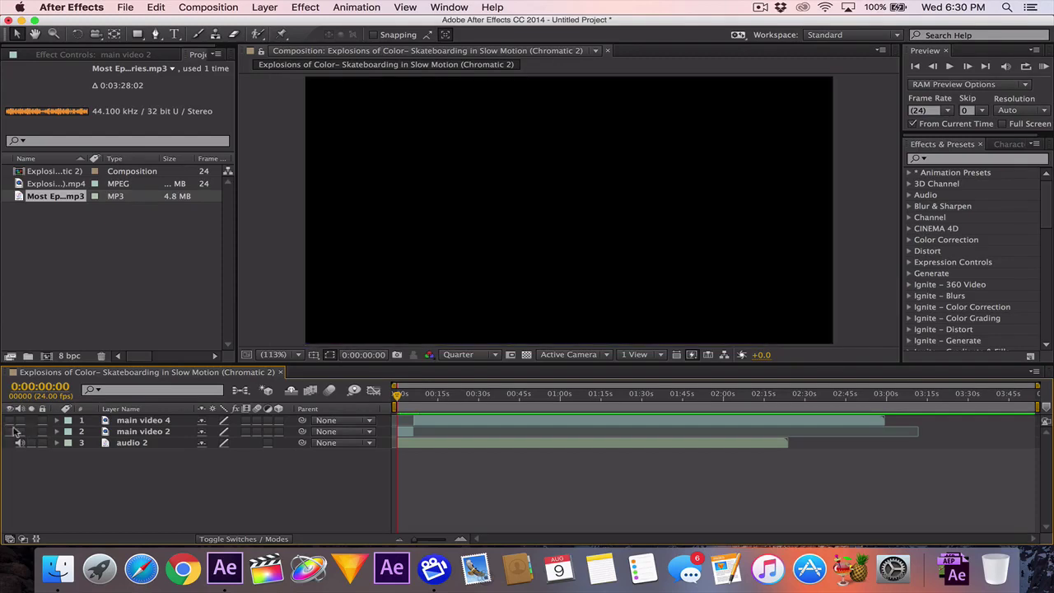
# Display the waveform of the audio 2 layer and go to its first beat at 0:00:04:12.
pyautogui.click(427, 445)
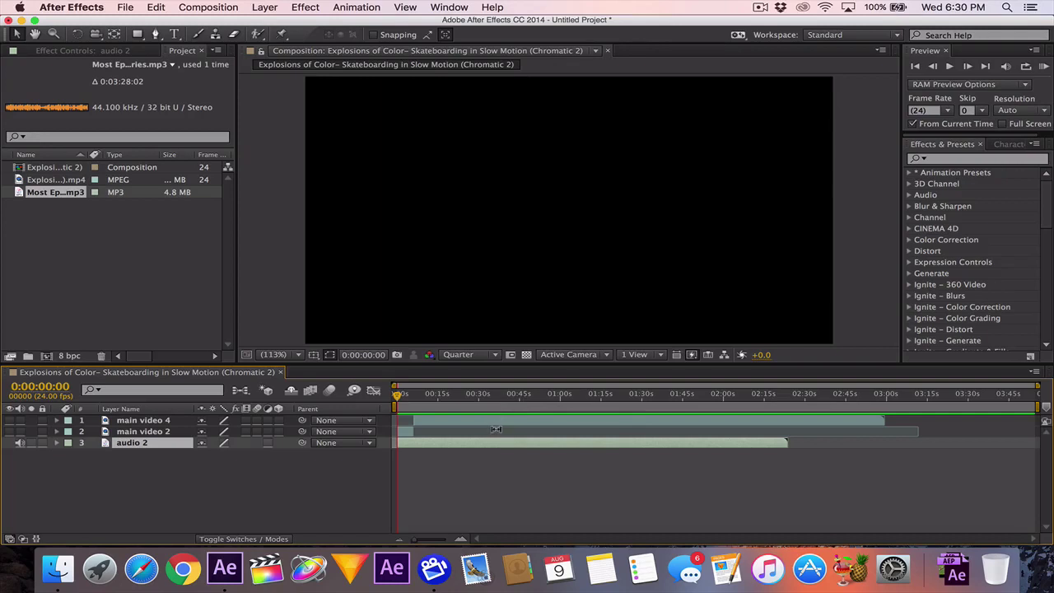
pyautogui.press('l')
pyautogui.press('l')
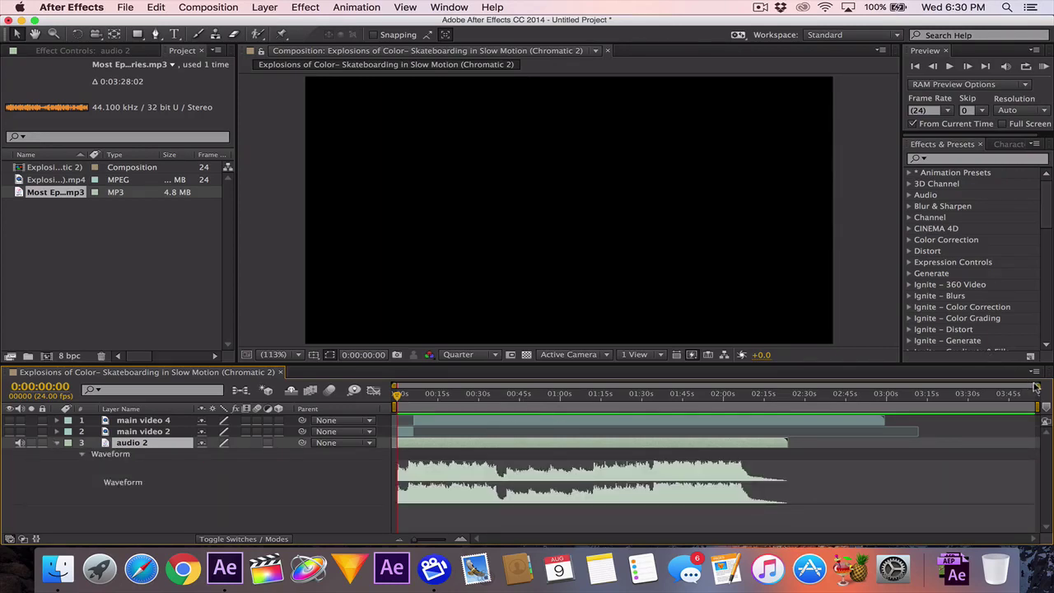
pyautogui.moveTo(1038, 385); pyautogui.dragTo(487, 398)
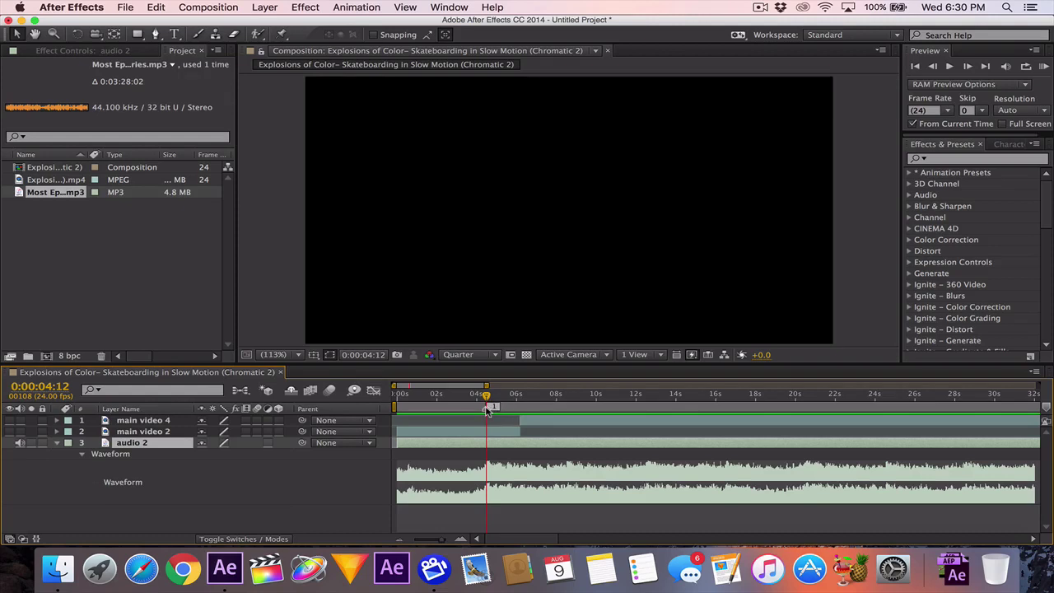
# Delete the composition marker numbered 1 at 0:00:04:12.
pyautogui.moveTo(487, 397)
pyautogui.mouseDown()
pyautogui.moveTo(459, 398)
pyautogui.moveTo(483, 401)
pyautogui.mouseUp()
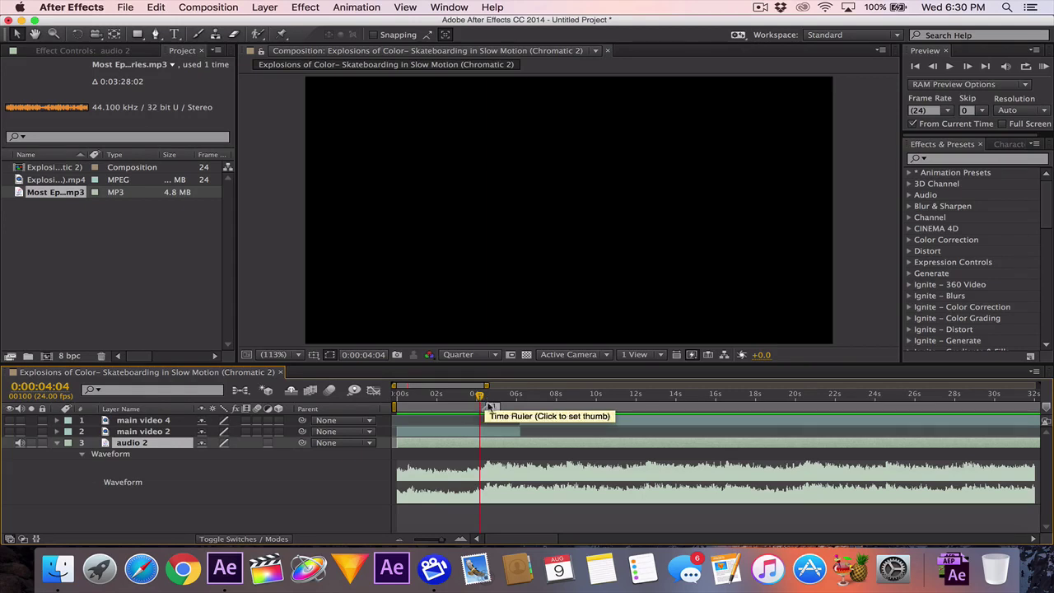
pyautogui.rightClick(489, 409)
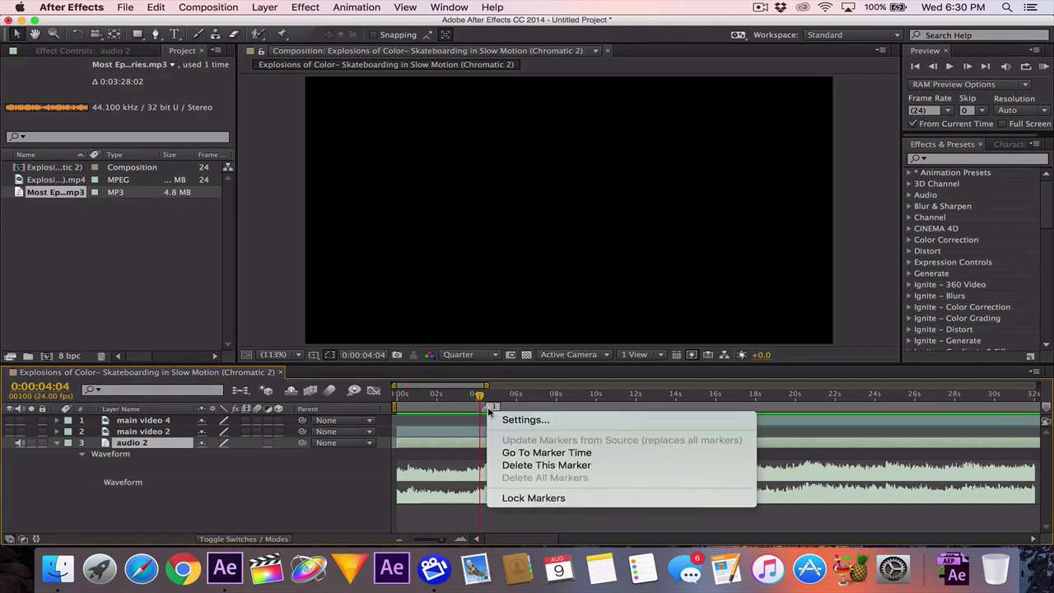
pyautogui.click(533, 465)
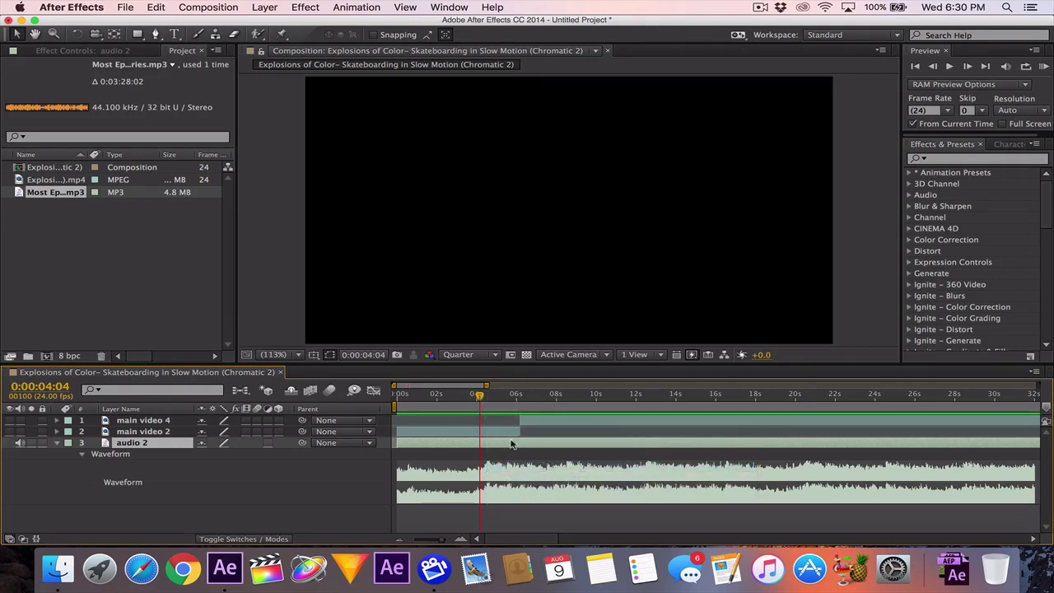
# Add layer markers to audio 2 at 0:00:04:12, about 8.5 seconds, 0:00:12:13 and 0:00:16:12.
pyautogui.moveTo(480, 397); pyautogui.dragTo(487, 397)
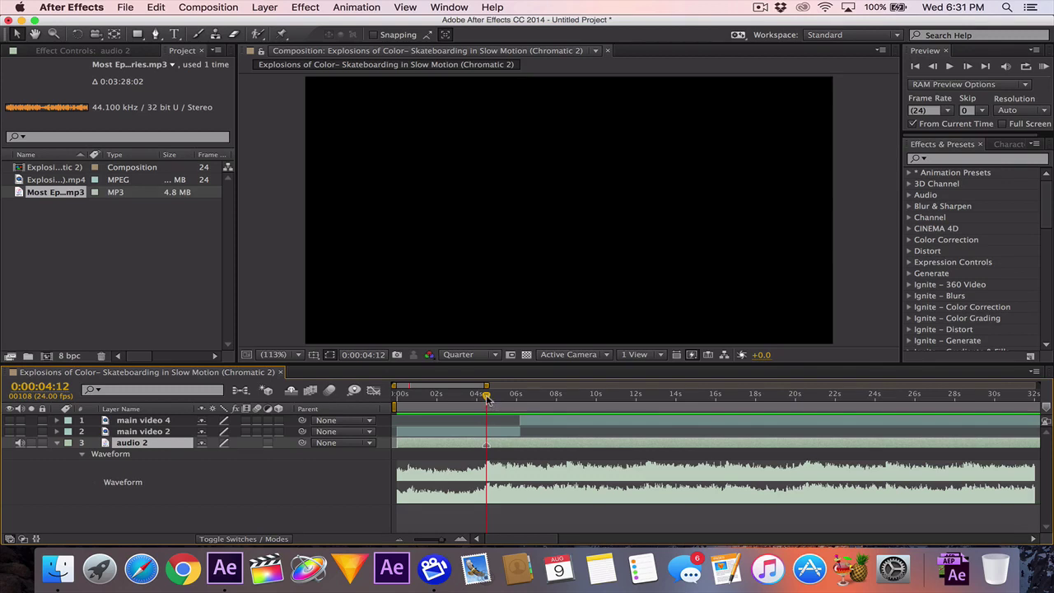
pyautogui.moveTo(487, 398); pyautogui.dragTo(567, 397)
pyautogui.click(646, 399)
pyautogui.press('KP_Multiply')
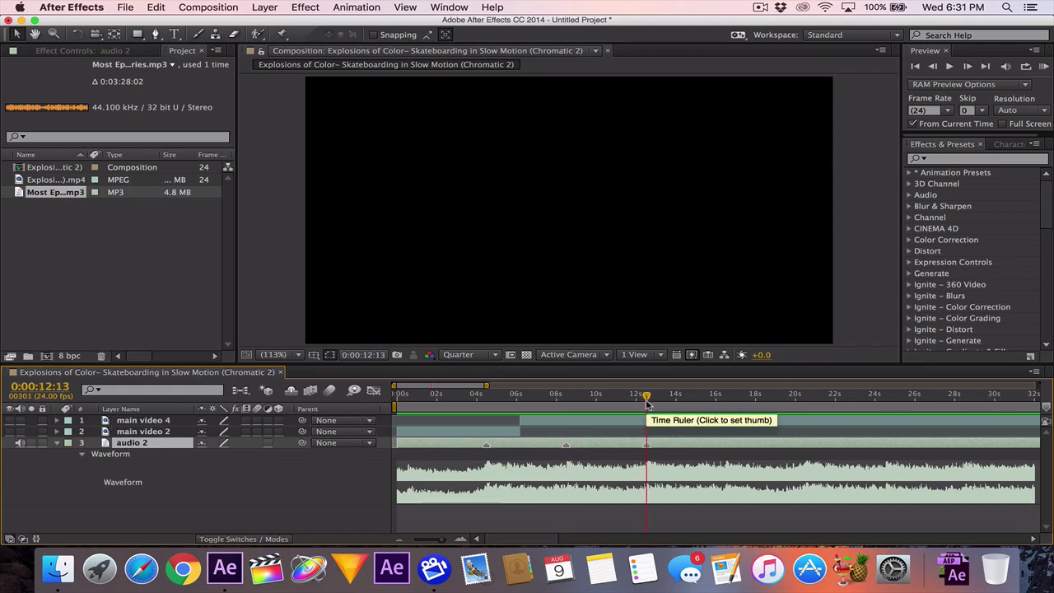
pyautogui.click(722, 399)
pyautogui.moveTo(721, 404); pyautogui.dragTo(725, 407)
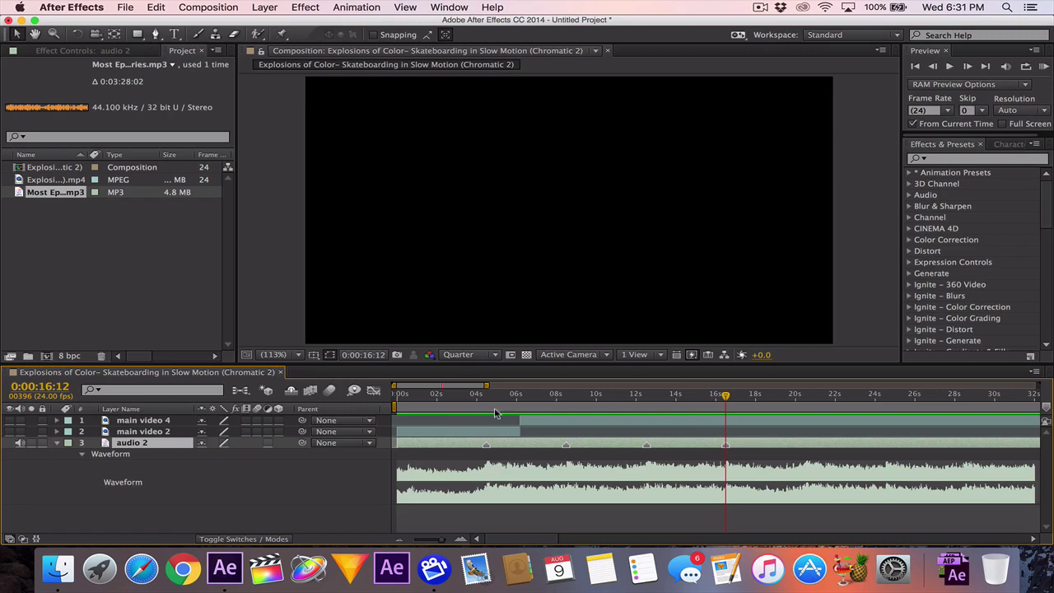
# Trim the end of the audio 2 layer to 0:00:20:11.
pyautogui.moveTo(492, 400); pyautogui.dragTo(805, 400)
pyautogui.hotkey('alt', ']')
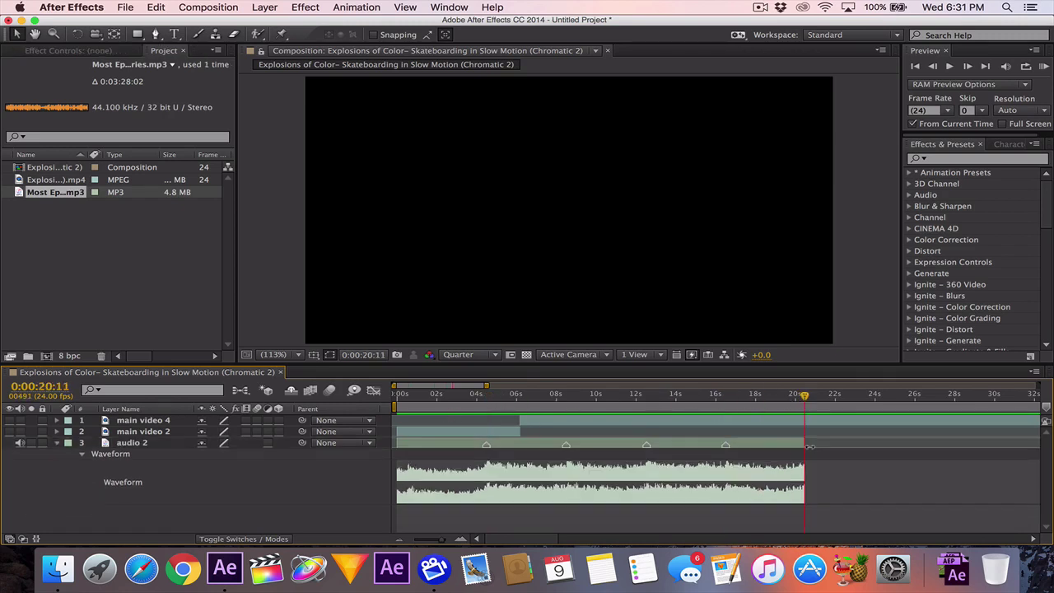
pyautogui.press('super+s')
pyautogui.click(708, 393)
pyautogui.click(470, 446)
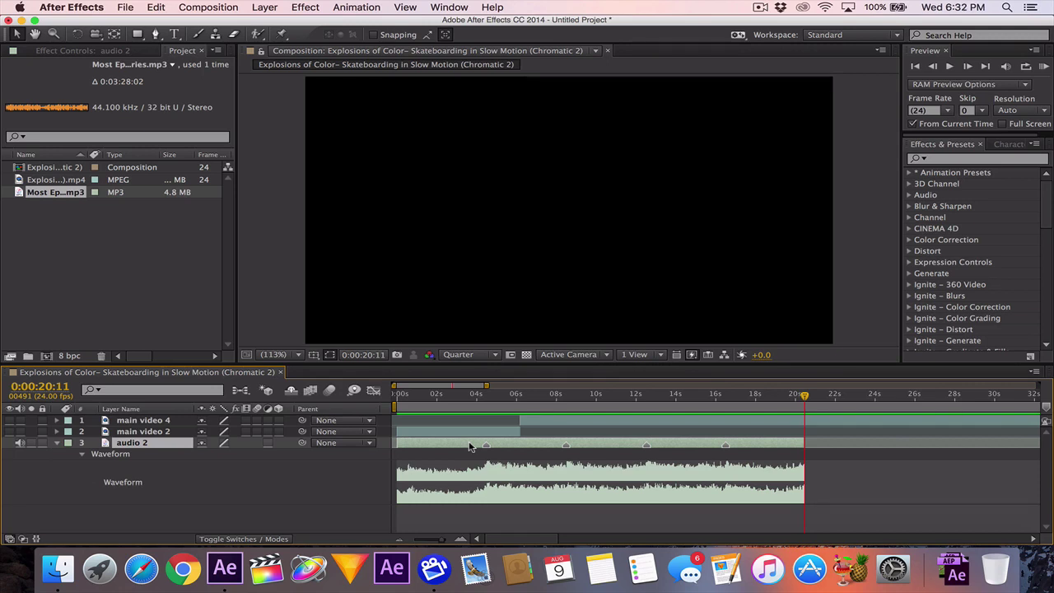
# Go to the first audio marker at 0:00:04:12 and make the main video 2 and main video 4 layers visible again.
pyautogui.moveTo(427, 396); pyautogui.dragTo(396, 398)
pyautogui.click(449, 432)
pyautogui.click(488, 396)
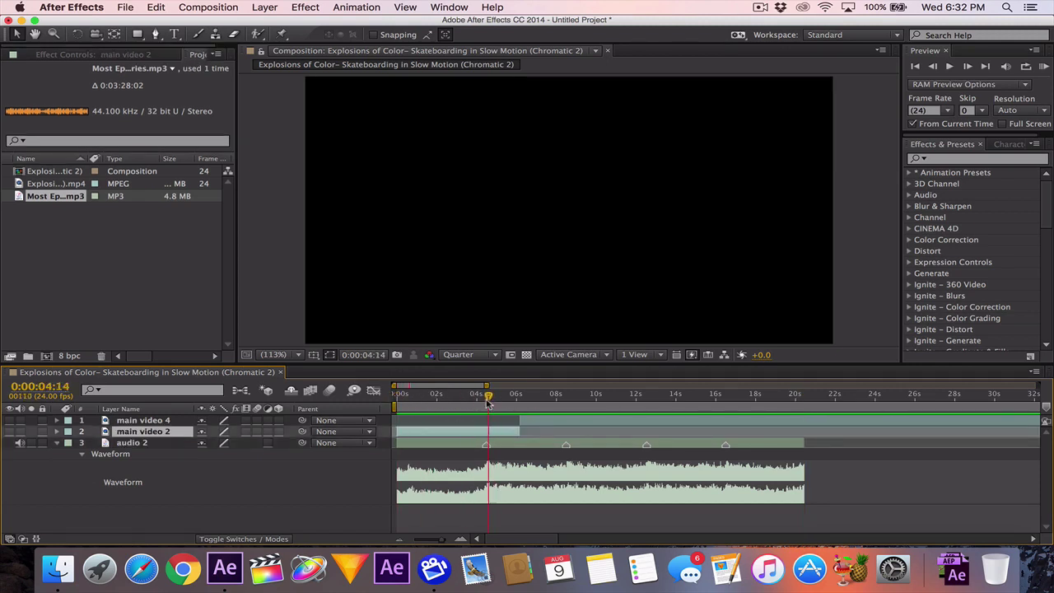
pyautogui.click(482, 396)
pyautogui.moveTo(484, 399); pyautogui.dragTo(485, 421)
pyautogui.press('k')
pyautogui.press('j')
pyautogui.click(9, 432)
pyautogui.click(9, 420)
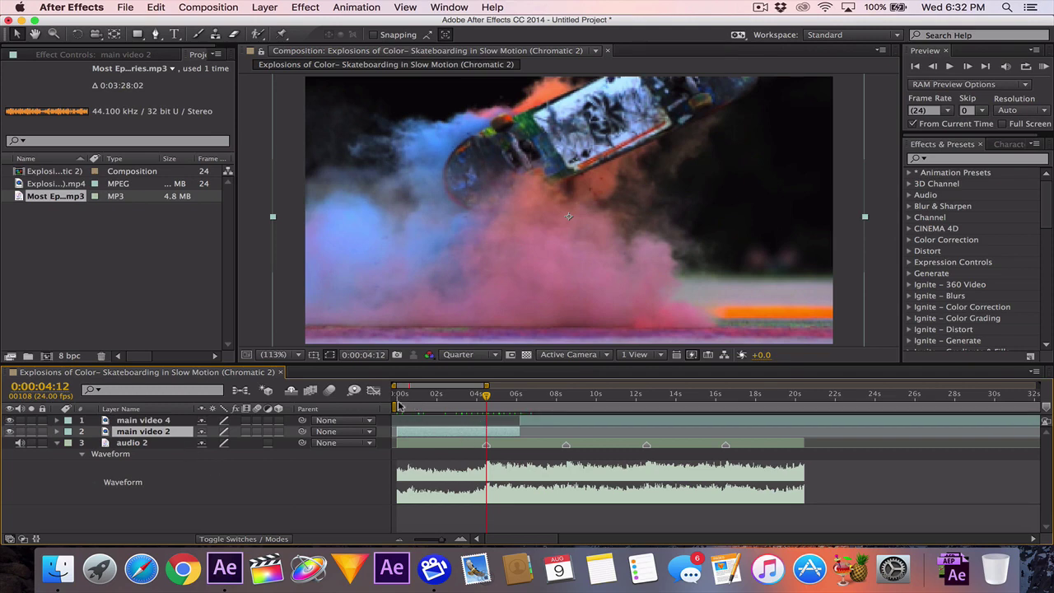
# Enable time remapping on the main video 2 layer and set a Time Remap keyframe at 0:00:00:00.
pyautogui.press('Home')
pyautogui.rightClick(427, 433)
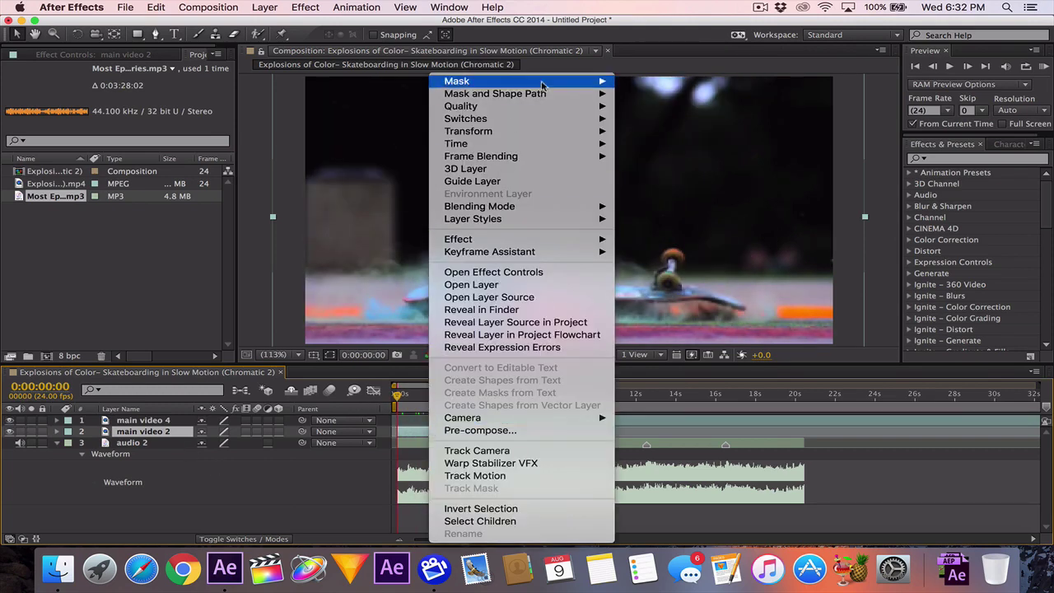
pyautogui.moveTo(520, 122)
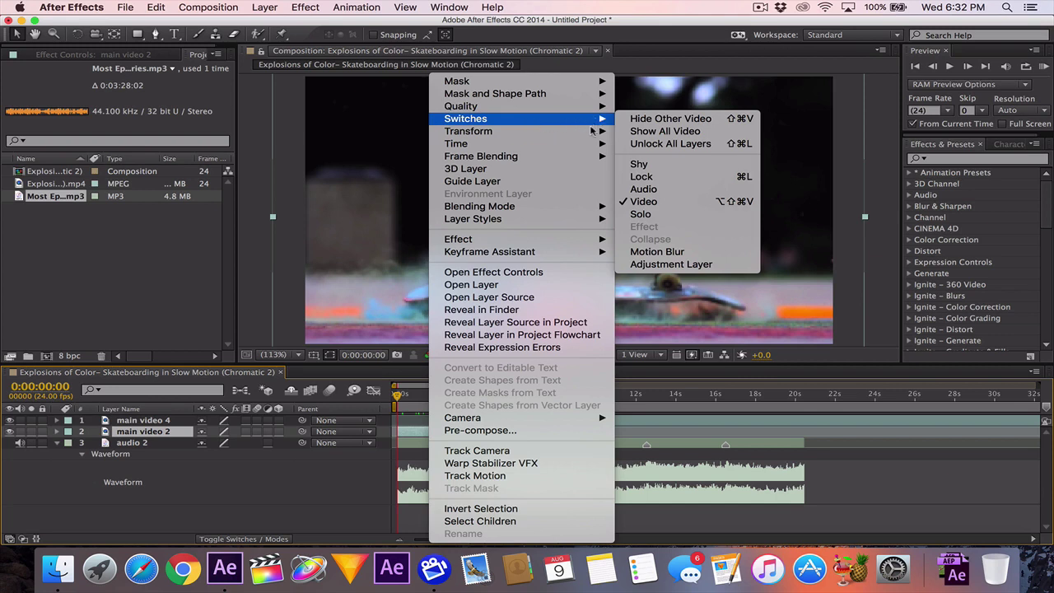
pyautogui.moveTo(590, 148)
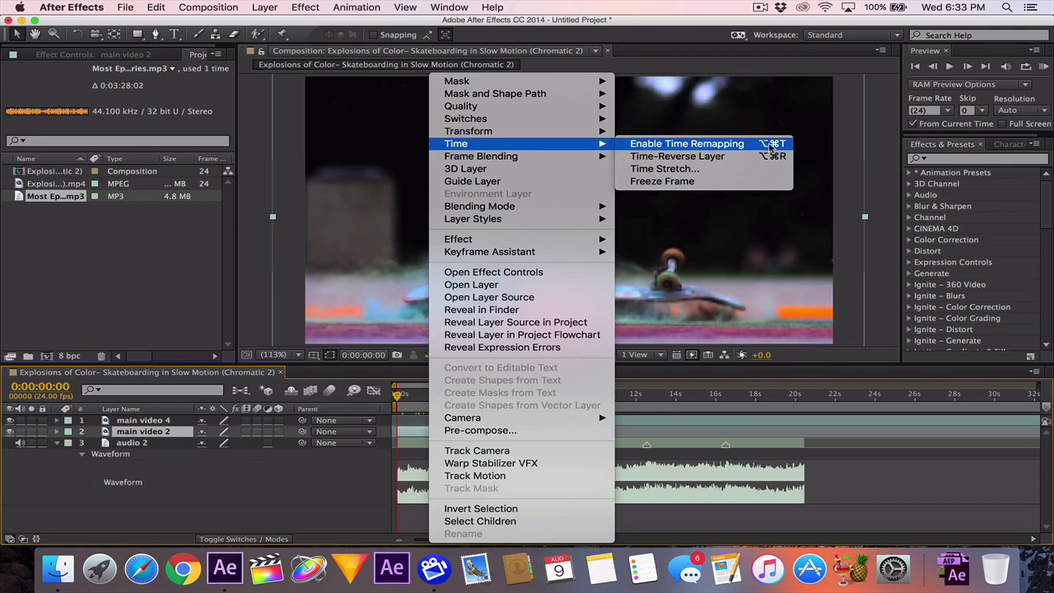
pyautogui.click(683, 146)
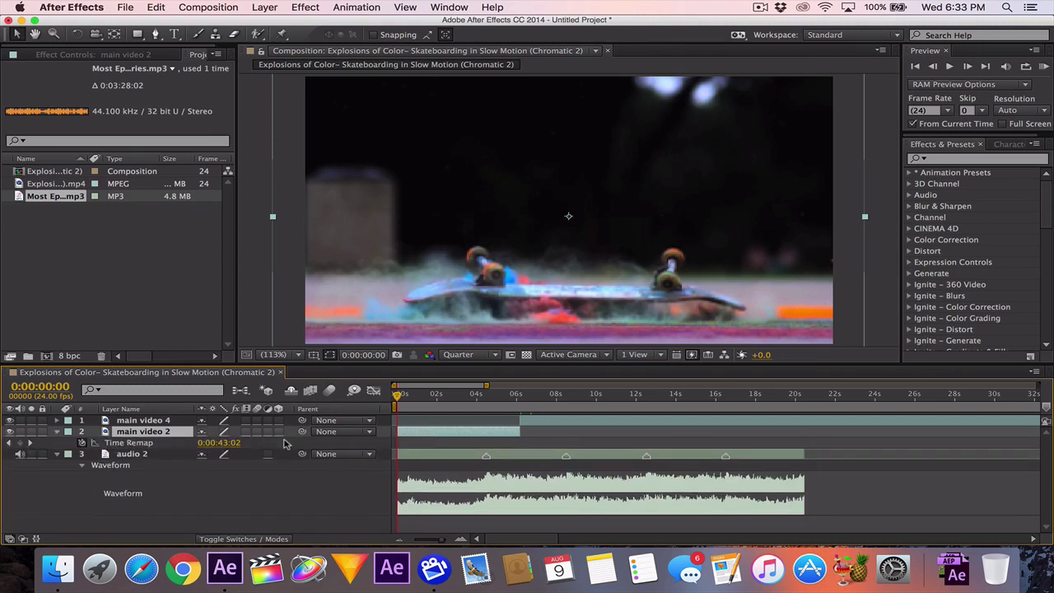
pyautogui.click(20, 443)
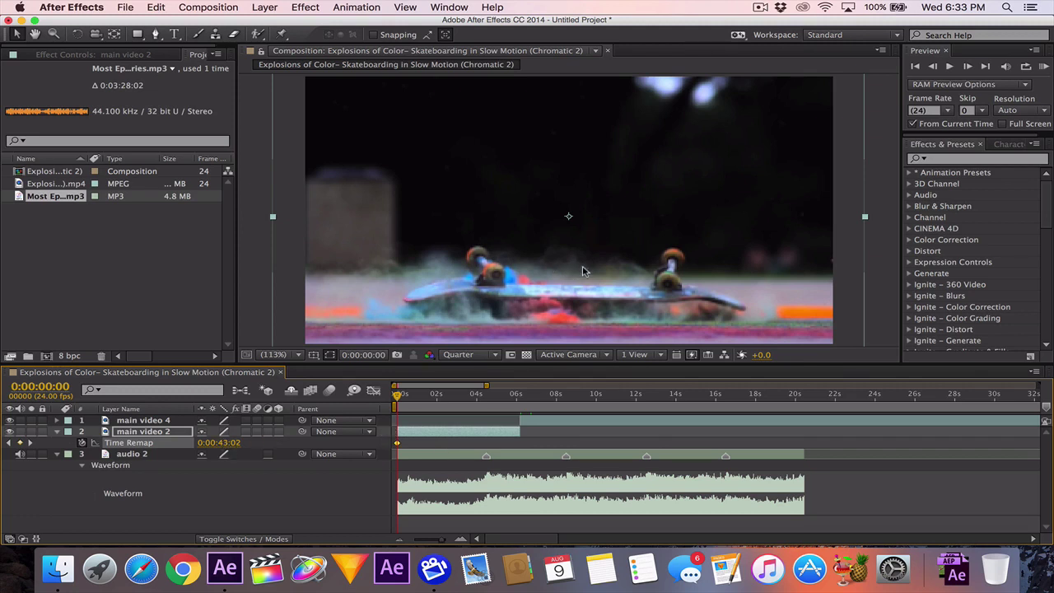
# Add a Time Remap keyframe at 0:00:06:02 on main video 2 and move it to the marker at 0:00:04:12.
pyautogui.moveTo(398, 399); pyautogui.dragTo(518, 398)
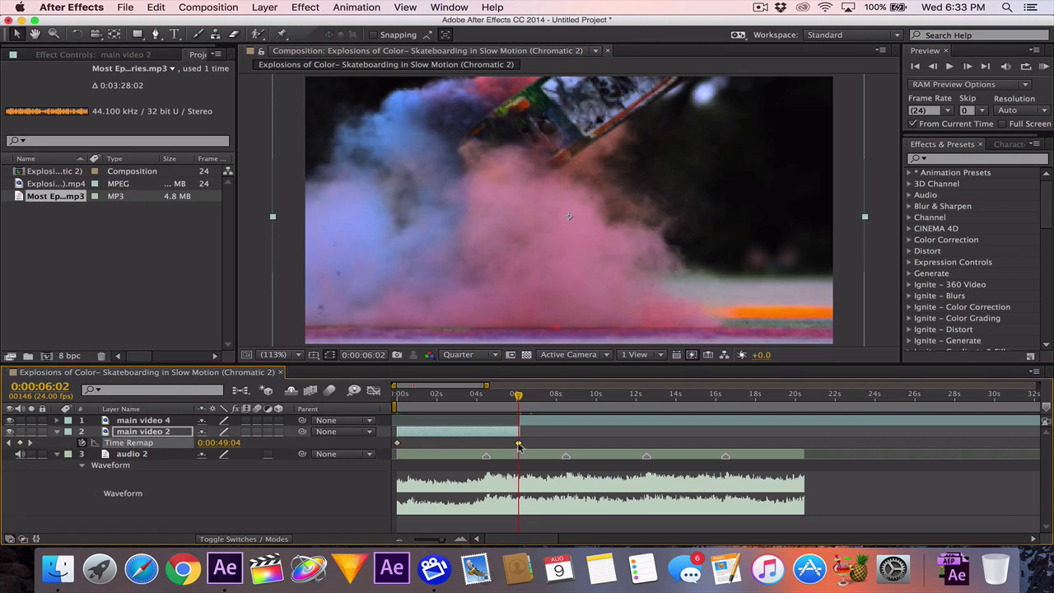
pyautogui.moveTo(519, 446)
pyautogui.moveTo(519, 446); pyautogui.dragTo(488, 446)
# Split the main video 2 layer at 0:00:04:12 and delete the part after the cut.
pyautogui.press('j')
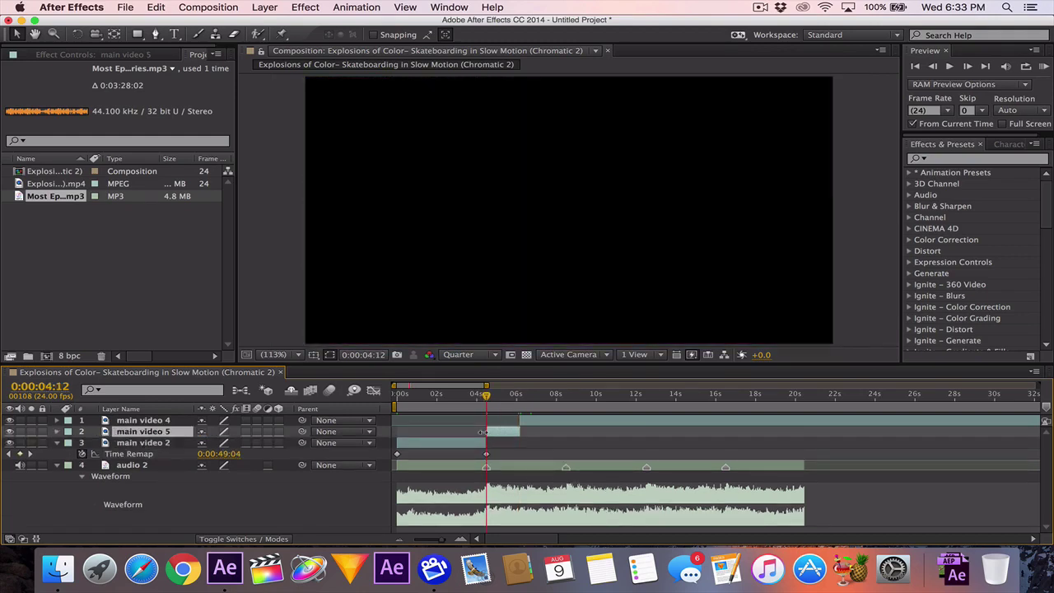
pyautogui.press('super+s')
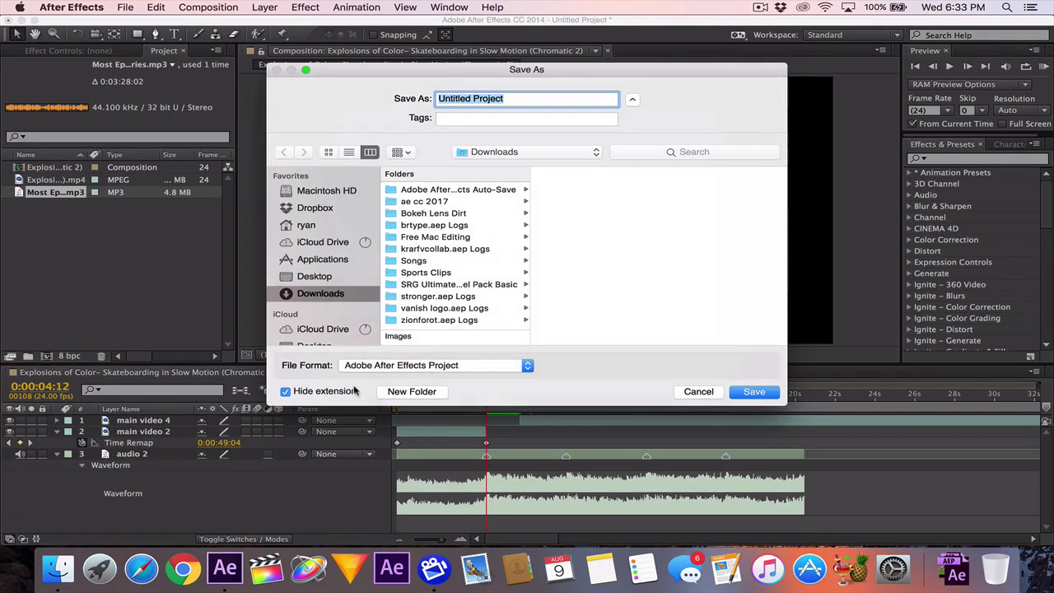
pyautogui.click(699, 392)
# Go to 0:00:00:00 and apply Easy Ease to both Time Remap keyframes of the main video 2 layer.
pyautogui.click(420, 396)
pyautogui.moveTo(419, 396); pyautogui.dragTo(373, 398)
pyautogui.click(417, 432)
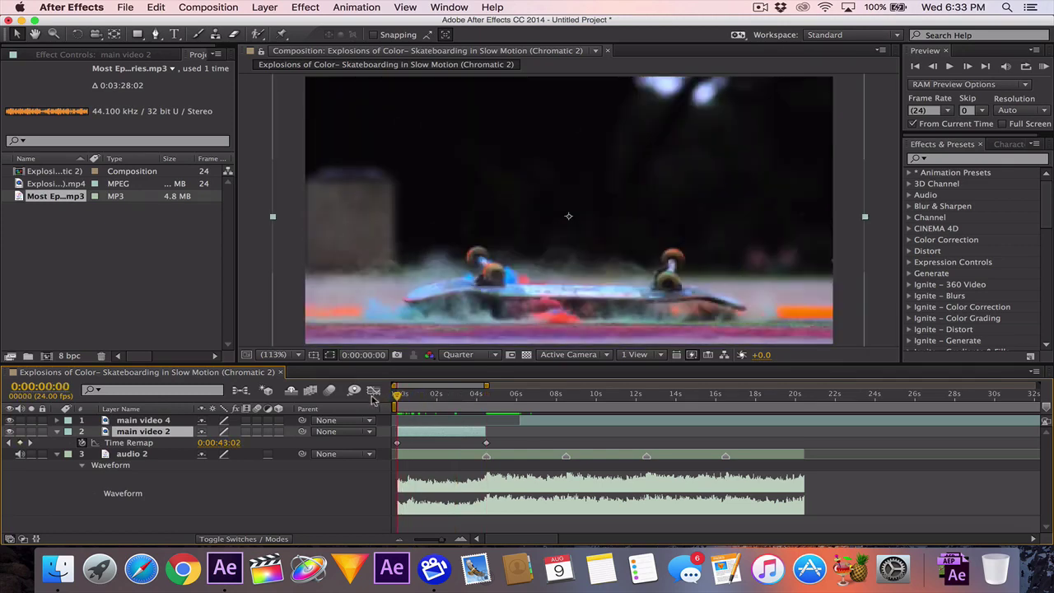
pyautogui.click(167, 445)
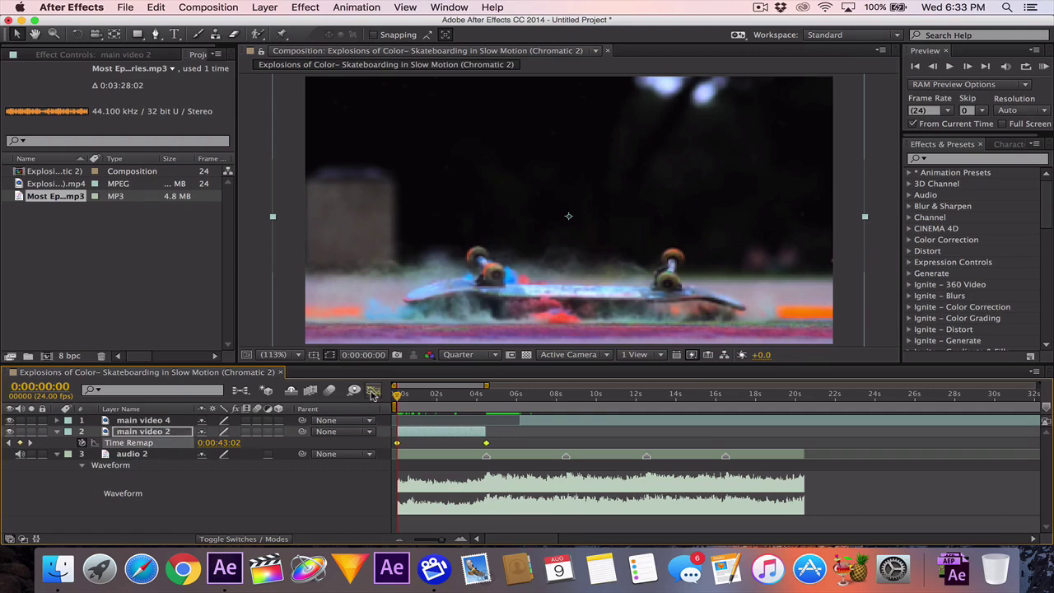
pyautogui.click(372, 393)
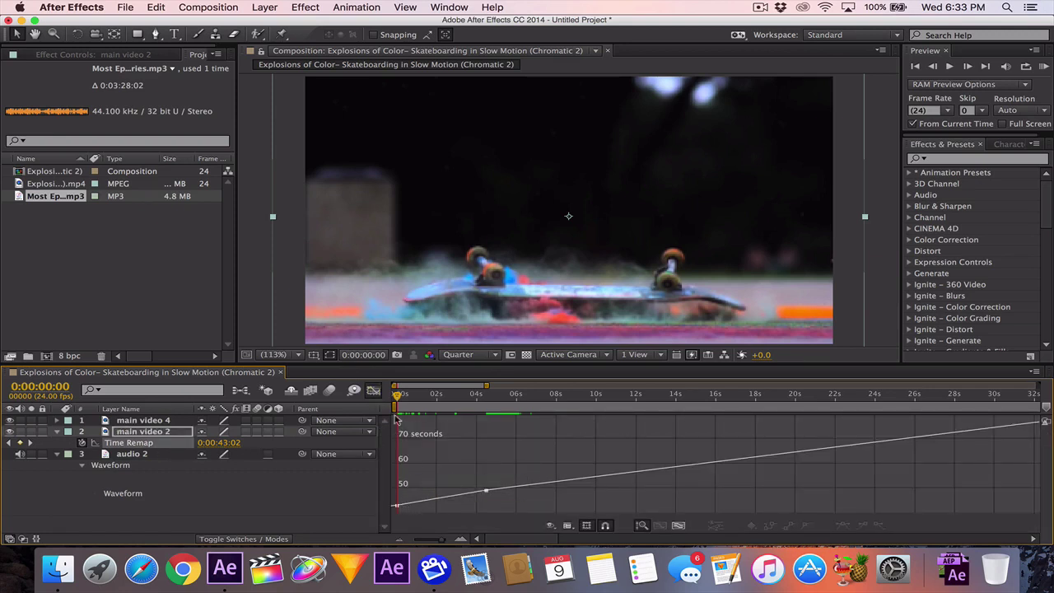
pyautogui.click(372, 393)
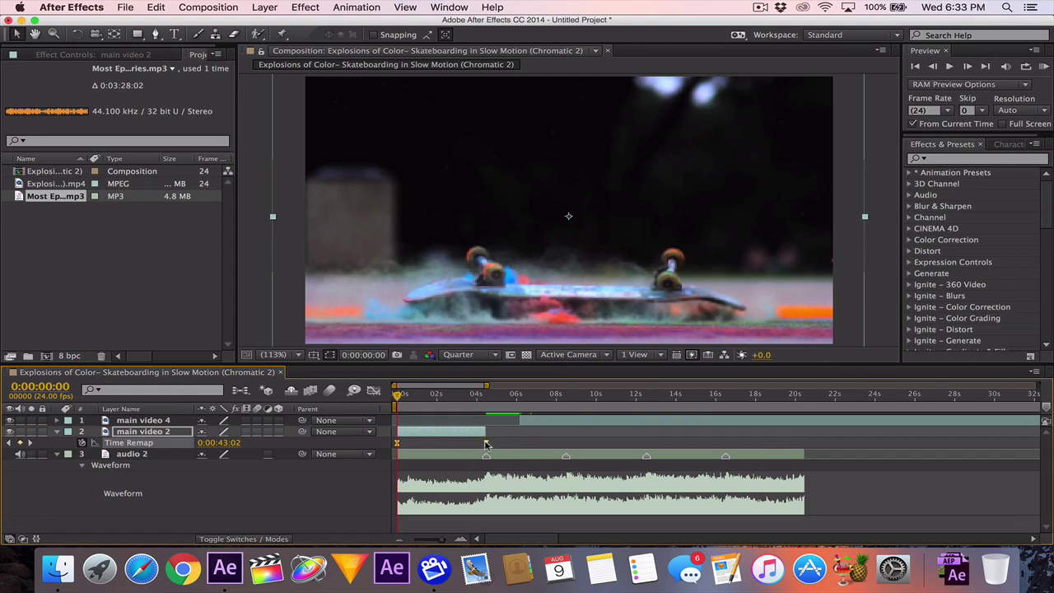
pyautogui.rightClick(486, 445)
pyautogui.moveTo(514, 537)
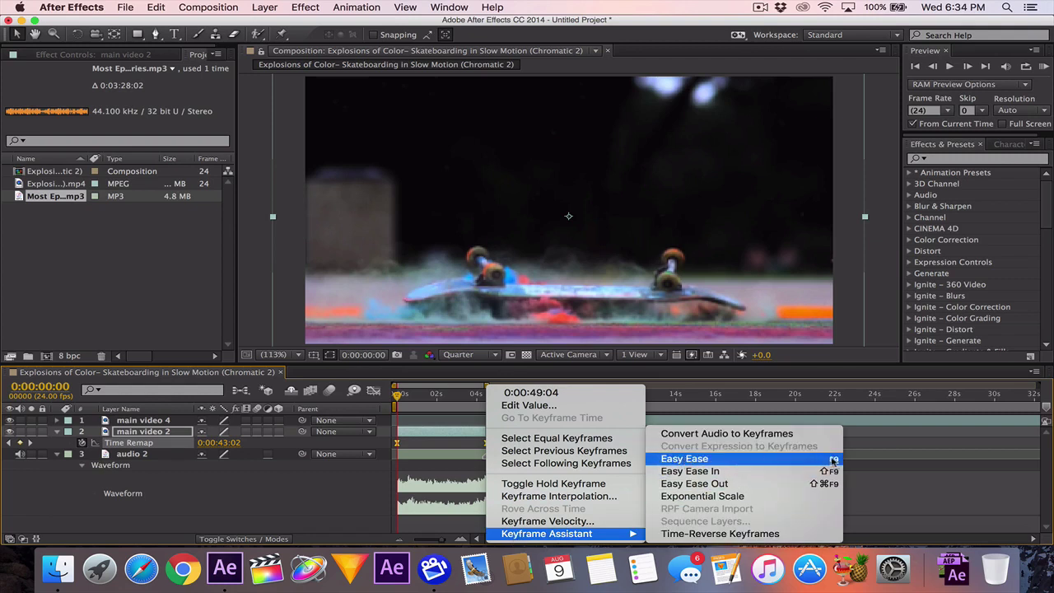
pyautogui.click(402, 425)
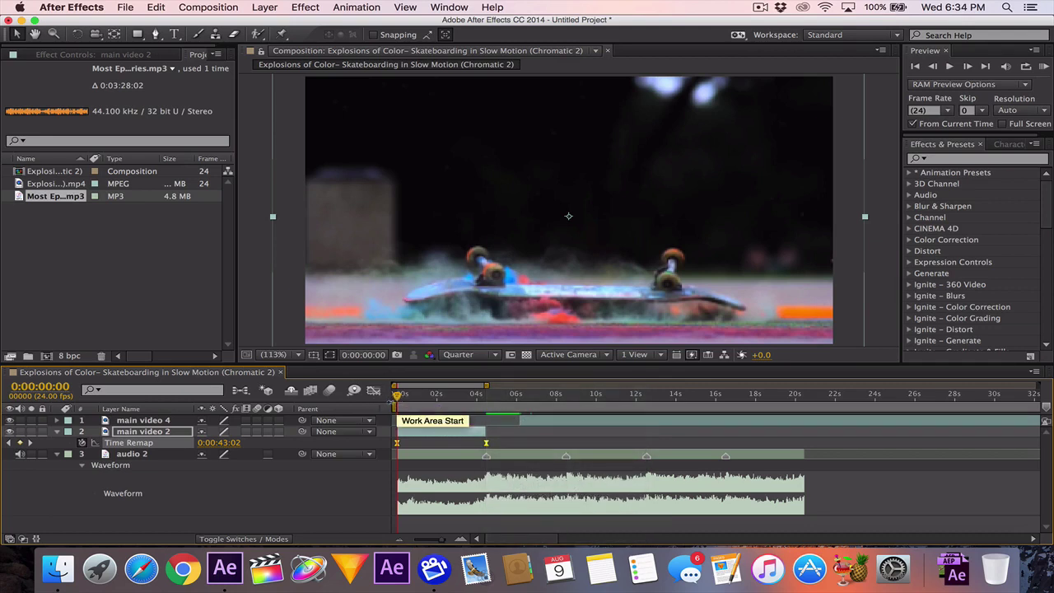
# Reshape main video 2's Time Remap curve in the graph editor, pulling the first keyframe's handle steeply up and the last keyframe's handle steeply down.
pyautogui.click(374, 390)
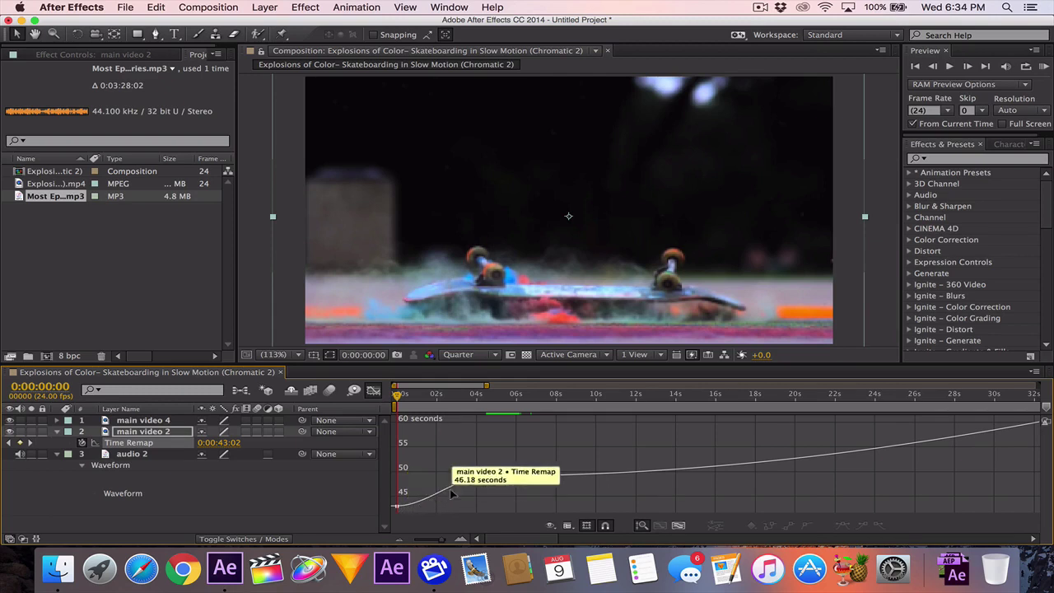
pyautogui.click(463, 540)
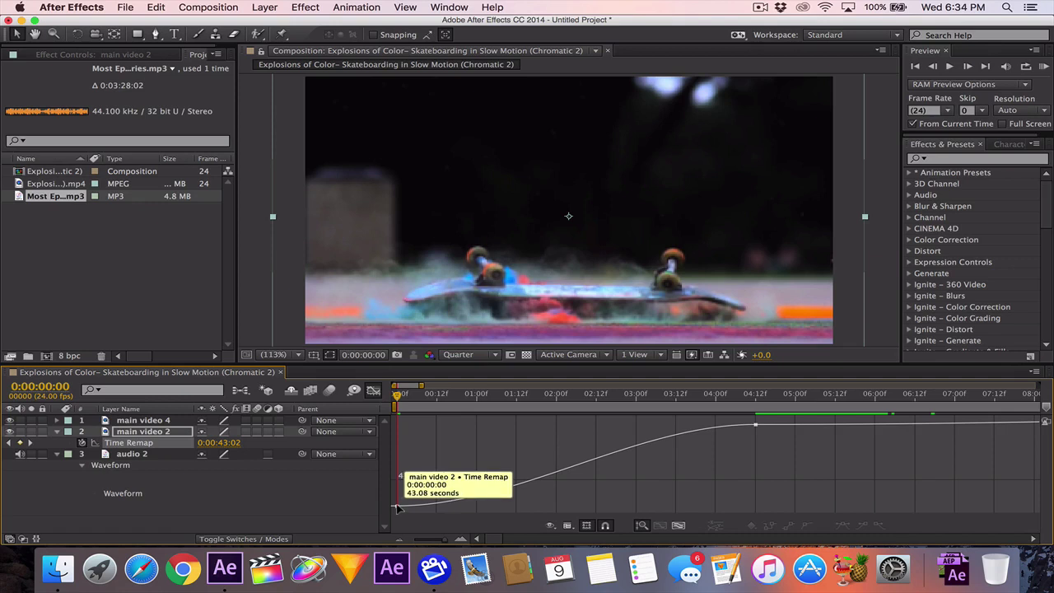
pyautogui.click(396, 506)
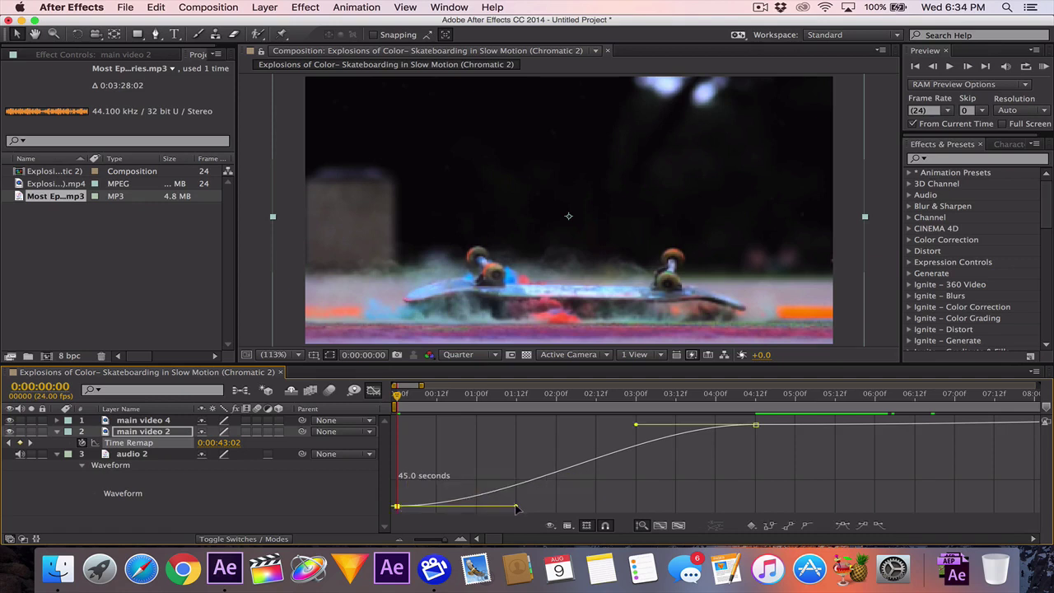
pyautogui.moveTo(516, 509); pyautogui.dragTo(370, 435)
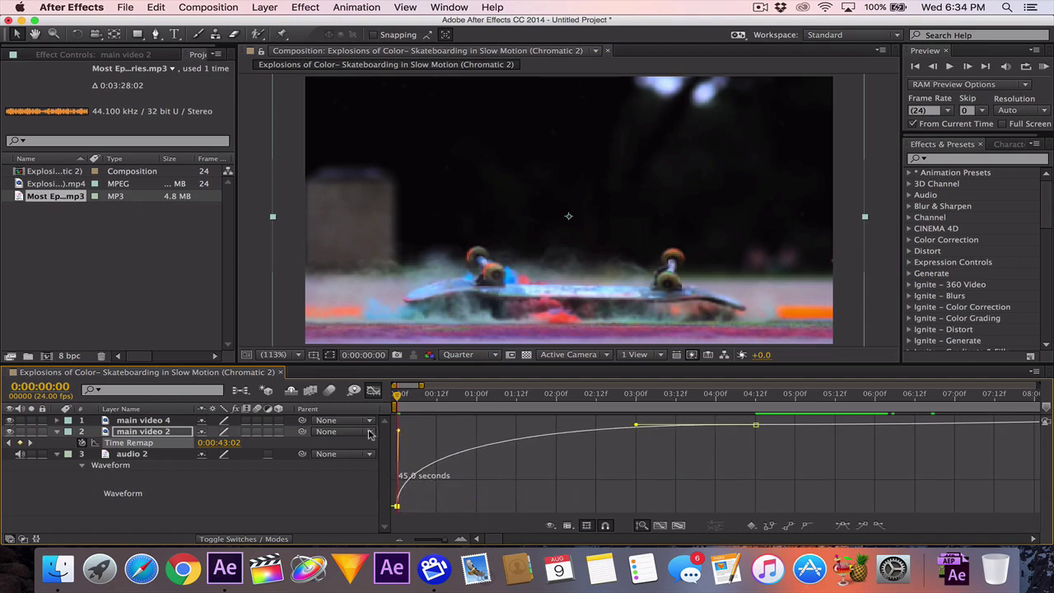
pyautogui.moveTo(413, 474)
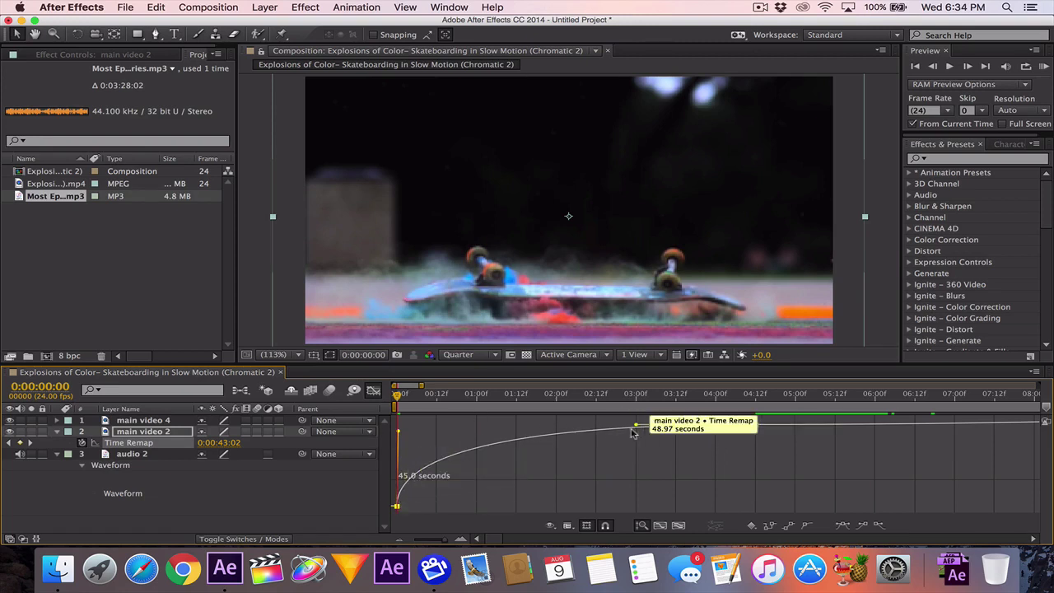
pyautogui.moveTo(636, 428); pyautogui.dragTo(824, 499)
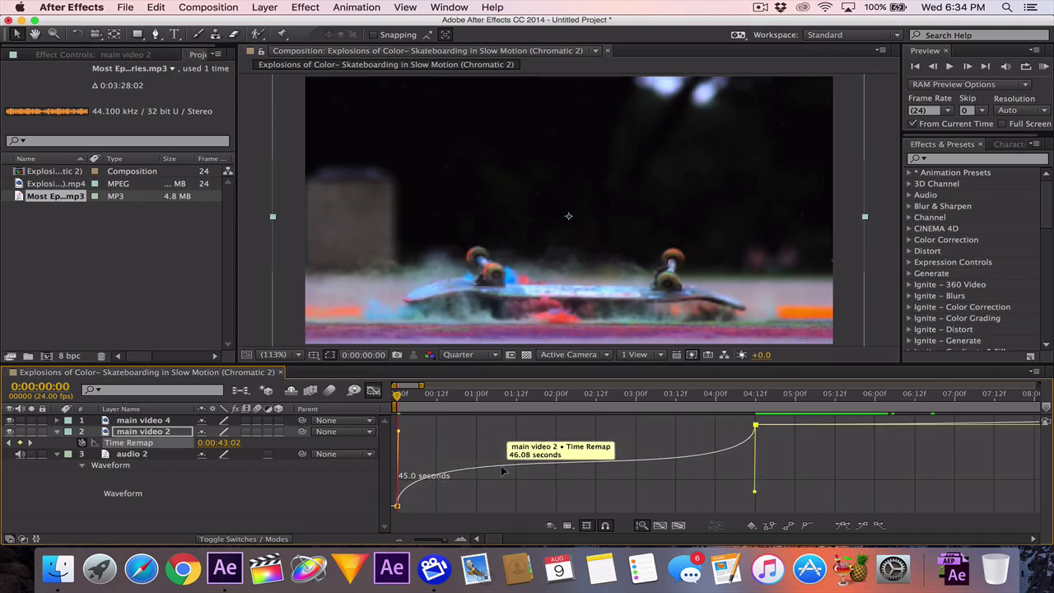
pyautogui.moveTo(757, 495); pyautogui.dragTo(757, 489)
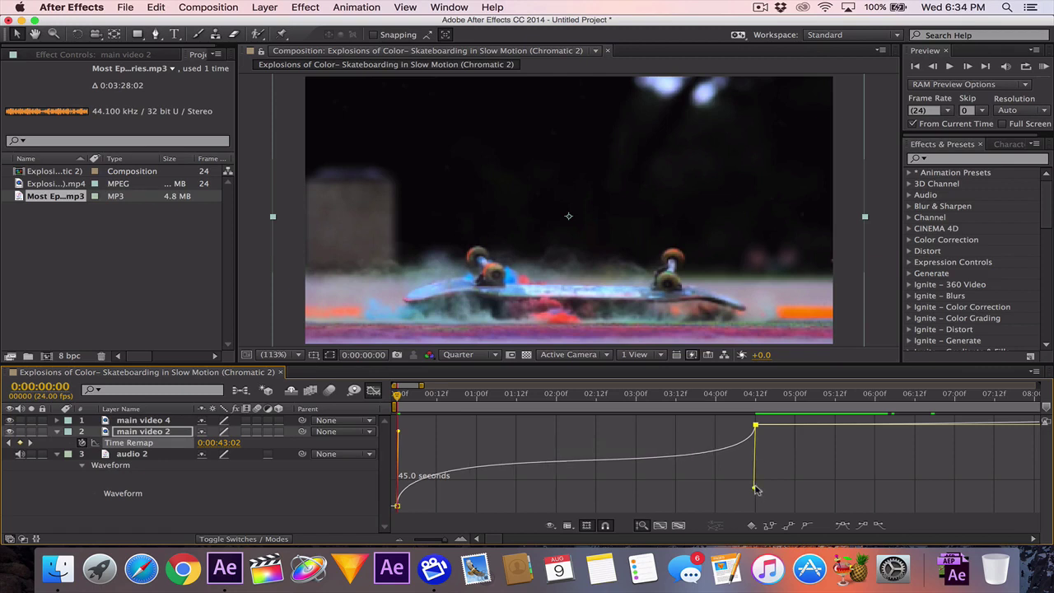
pyautogui.click(399, 434)
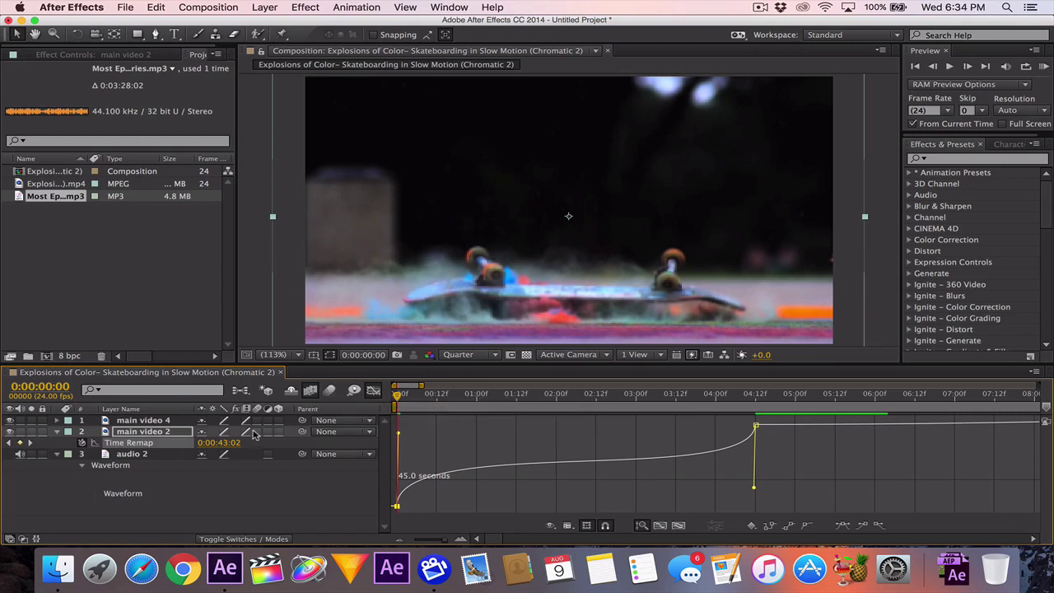
pyautogui.click(373, 392)
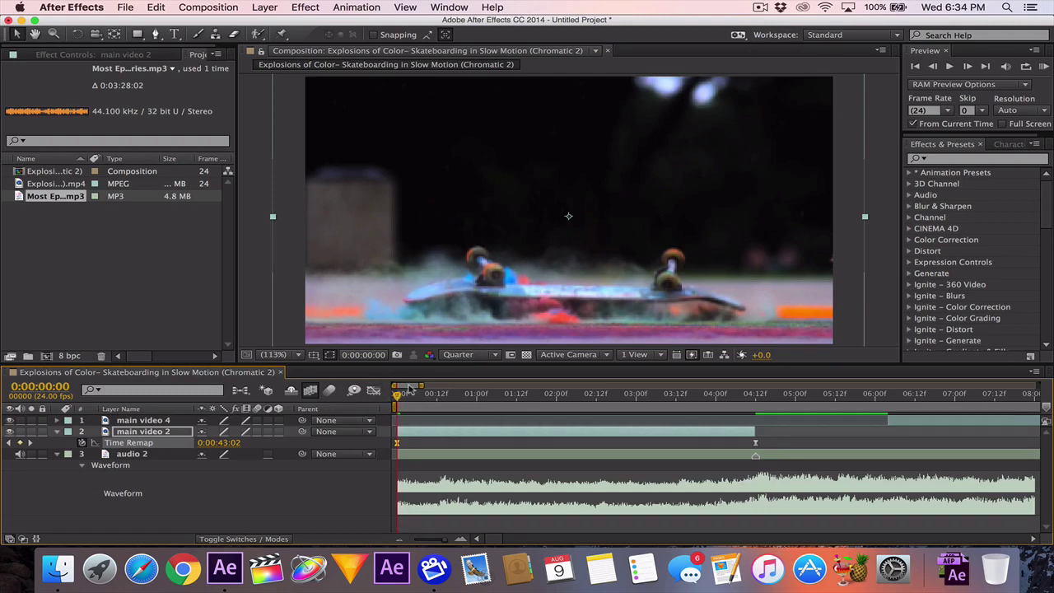
# Play a RAM preview from the start and scrub through the time-remapped main video 2 clip.
pyautogui.click(1043, 67)
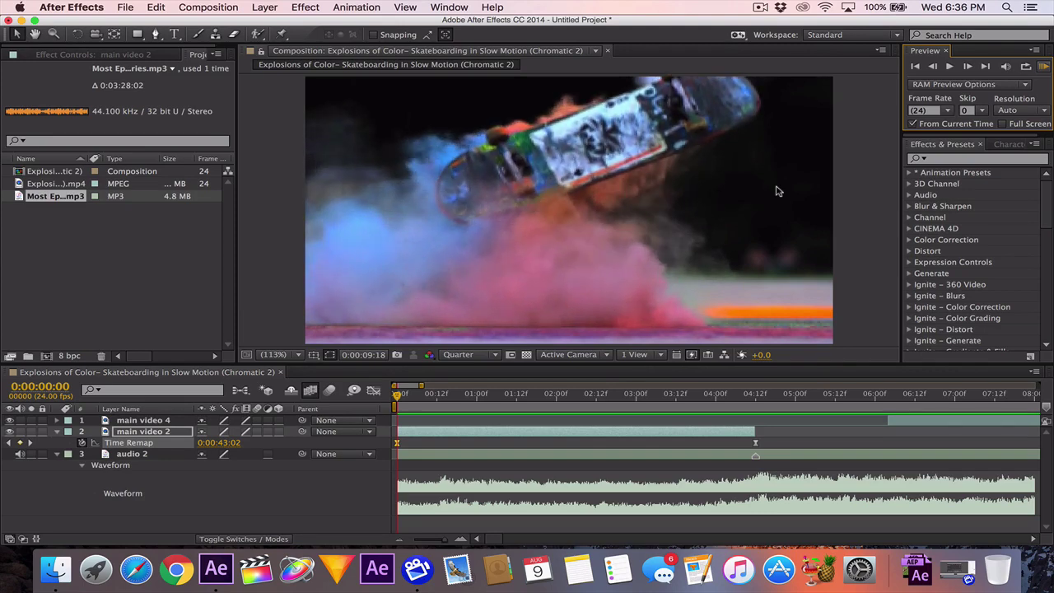
pyautogui.click(1043, 67)
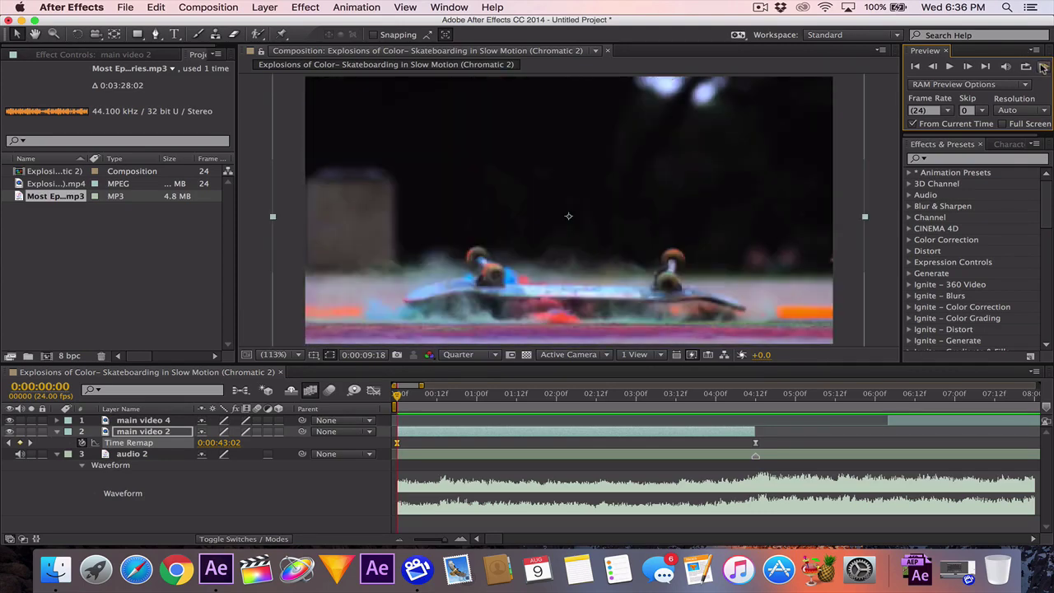
pyautogui.moveTo(399, 398); pyautogui.dragTo(630, 395)
pyautogui.moveTo(511, 415)
pyautogui.mouseDown()
pyautogui.moveTo(420, 408)
pyautogui.moveTo(756, 406)
pyautogui.moveTo(404, 412)
pyautogui.moveTo(673, 412)
pyautogui.moveTo(531, 417)
pyautogui.moveTo(524, 399)
pyautogui.moveTo(402, 407)
pyautogui.moveTo(507, 399)
pyautogui.mouseUp()
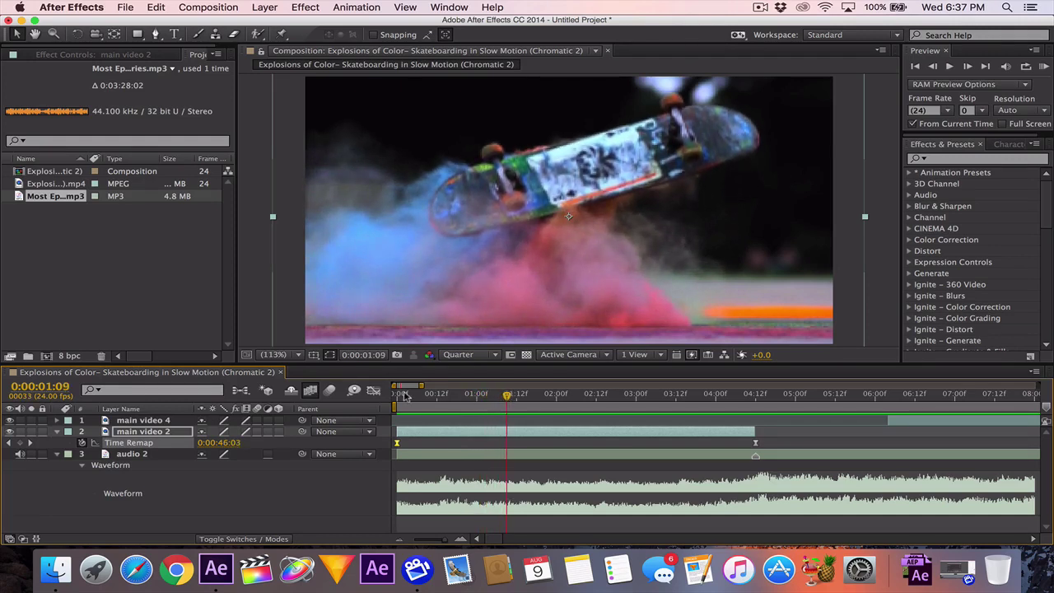
# Move the start of the main video 4 layer to the audio marker at 0:00:04:12.
pyautogui.hscroll(10, 410, 392)
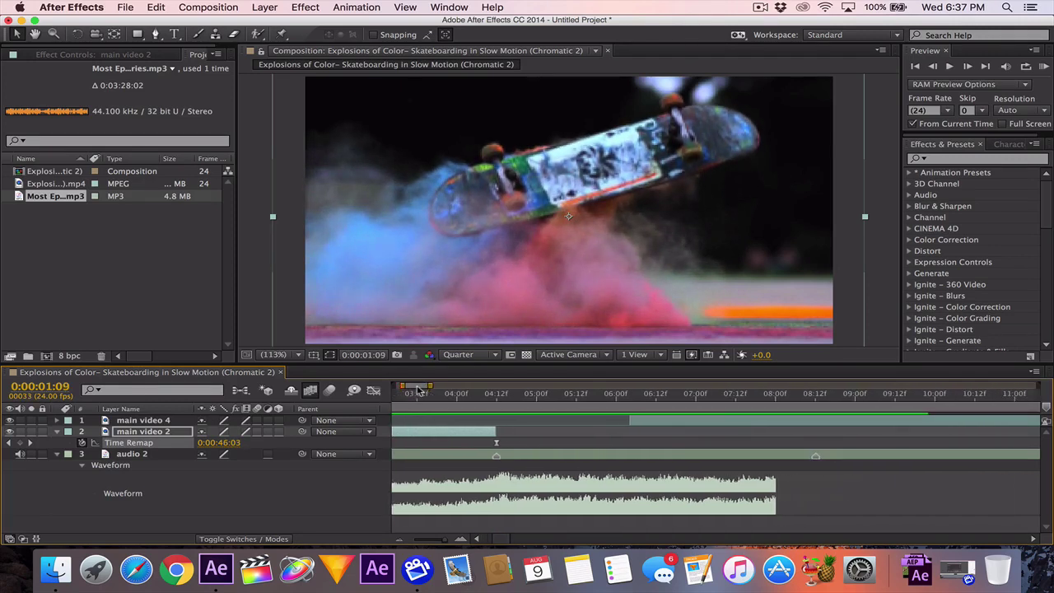
pyautogui.click(482, 396)
pyautogui.moveTo(481, 397); pyautogui.dragTo(477, 397)
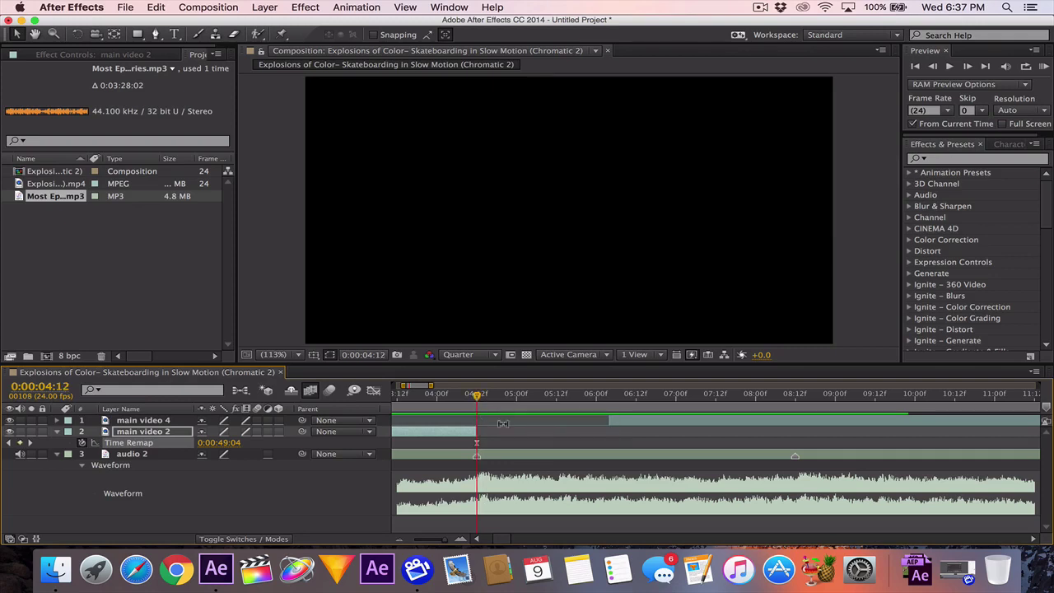
pyautogui.click(646, 425)
pyautogui.press('[')
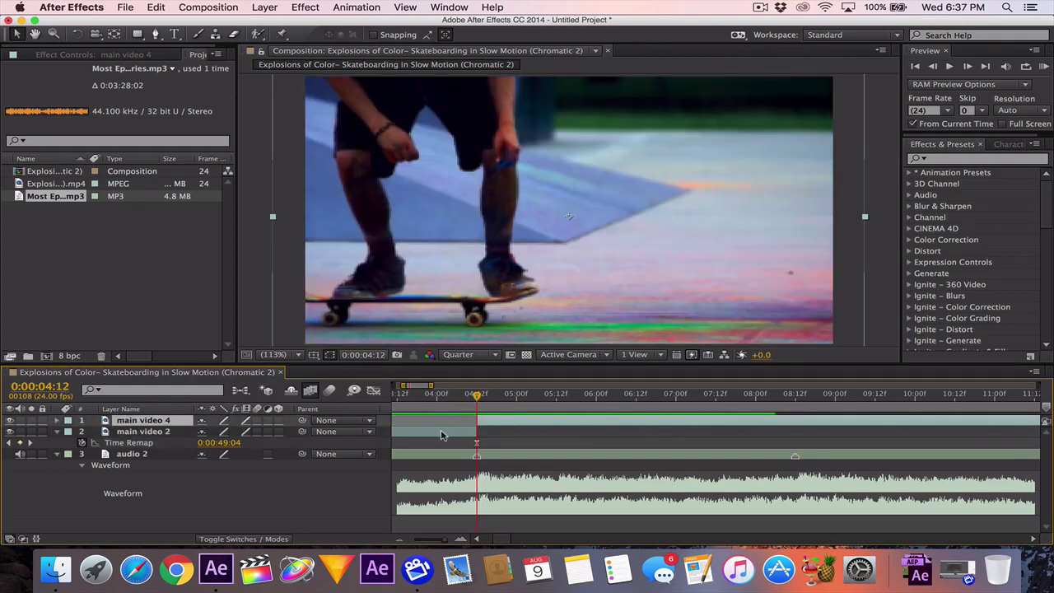
# Collapse main video 2's keyframed properties and set a Time Remap keyframe on main video 4 at 0:00:04:12.
pyautogui.click(440, 432)
pyautogui.press('u')
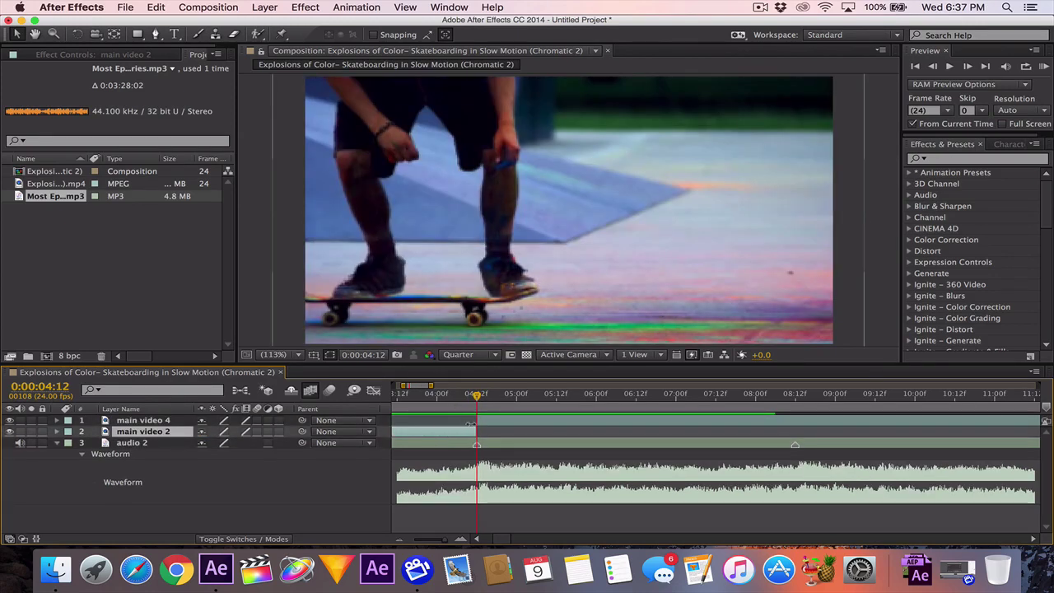
pyautogui.click(486, 425)
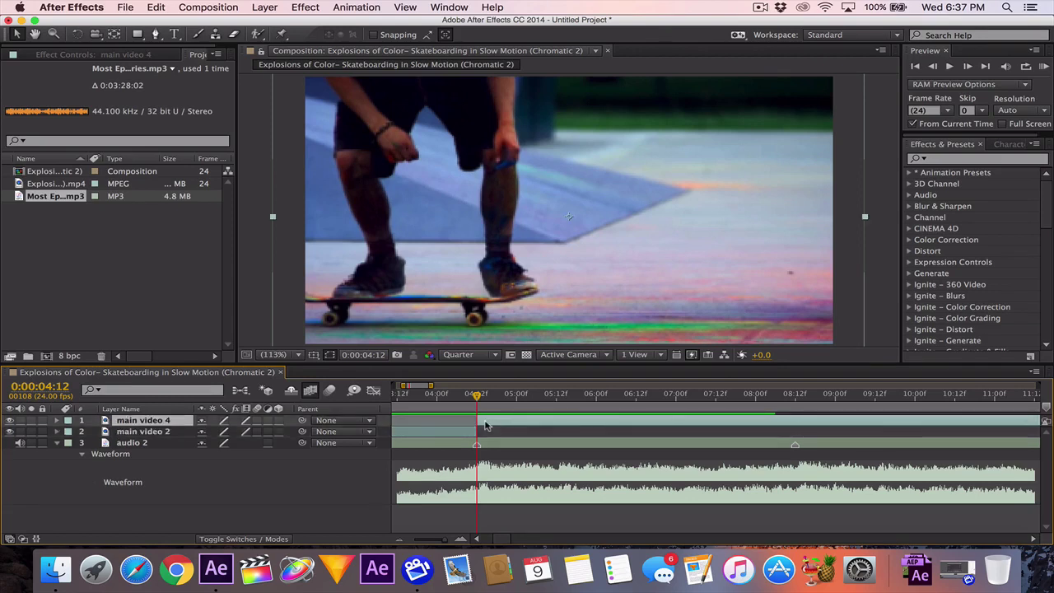
pyautogui.press('u')
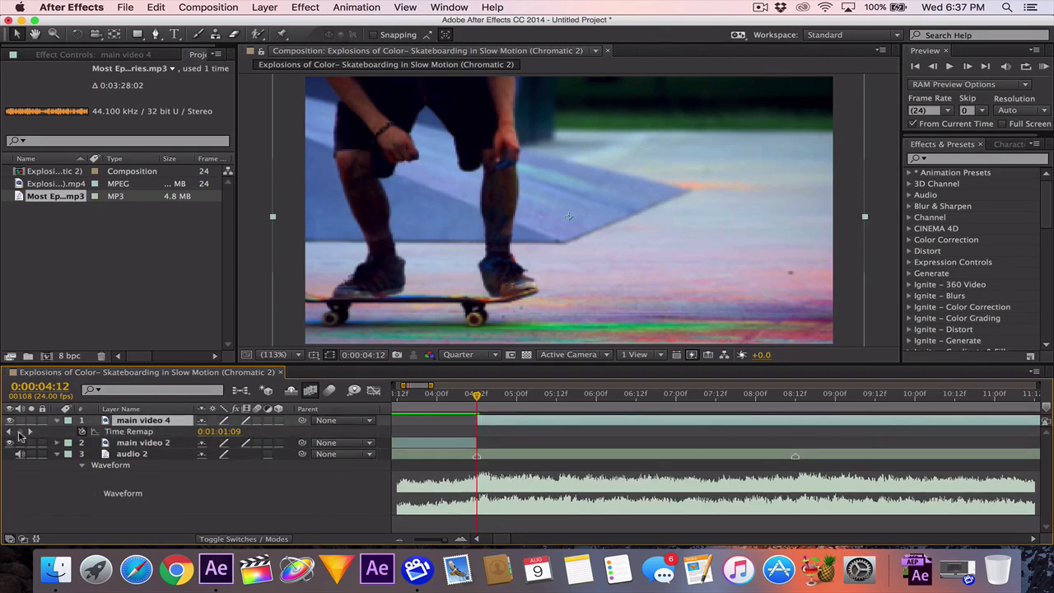
pyautogui.click(20, 432)
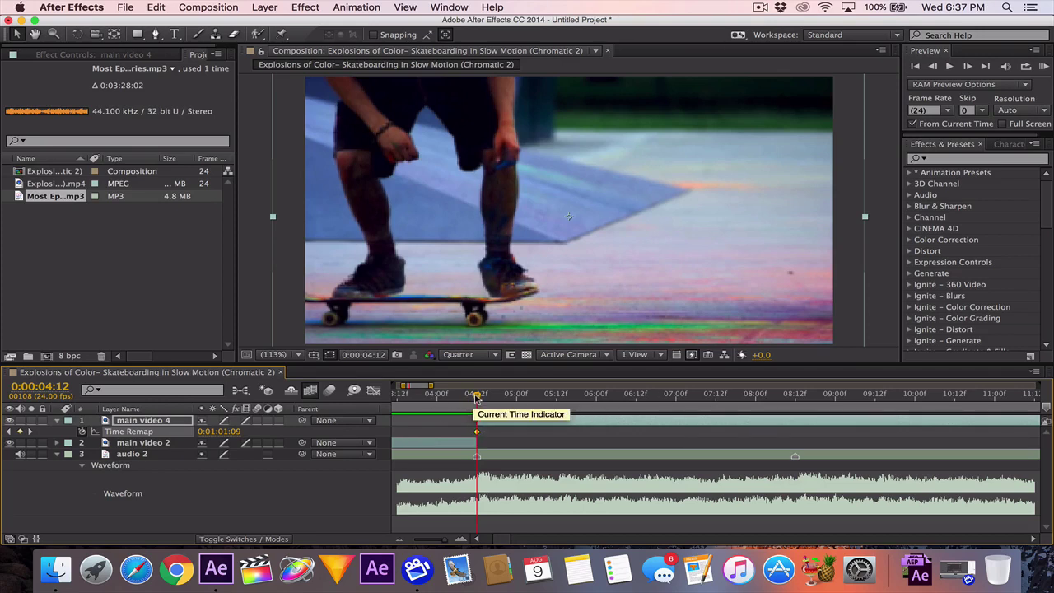
# Add a Time Remap keyframe at 0:00:05:19 on main video 4 and move it to the second audio marker.
pyautogui.moveTo(477, 399); pyautogui.dragTo(580, 398)
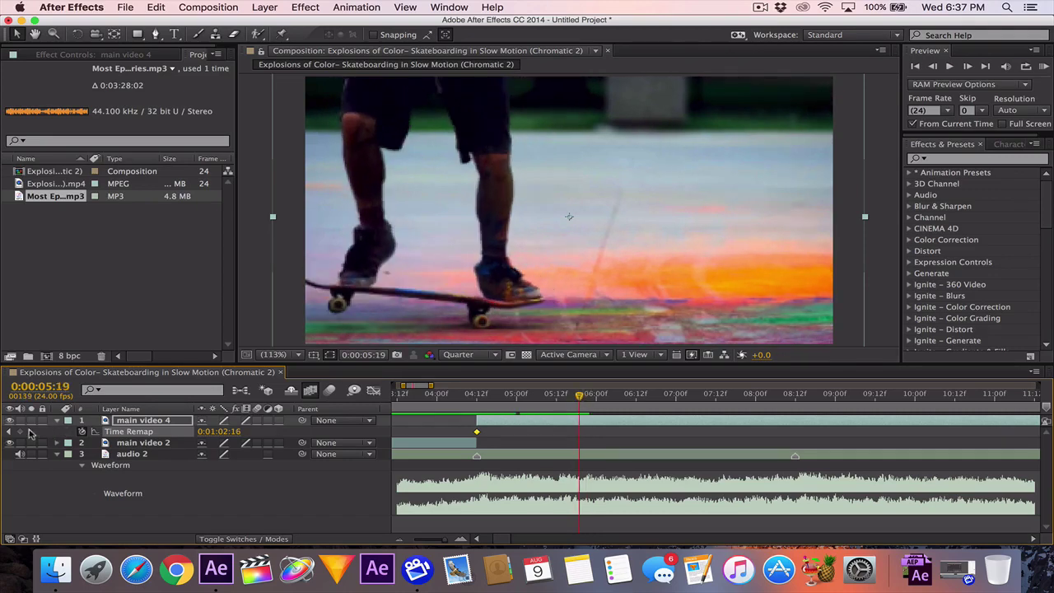
pyautogui.moveTo(580, 434); pyautogui.dragTo(793, 435)
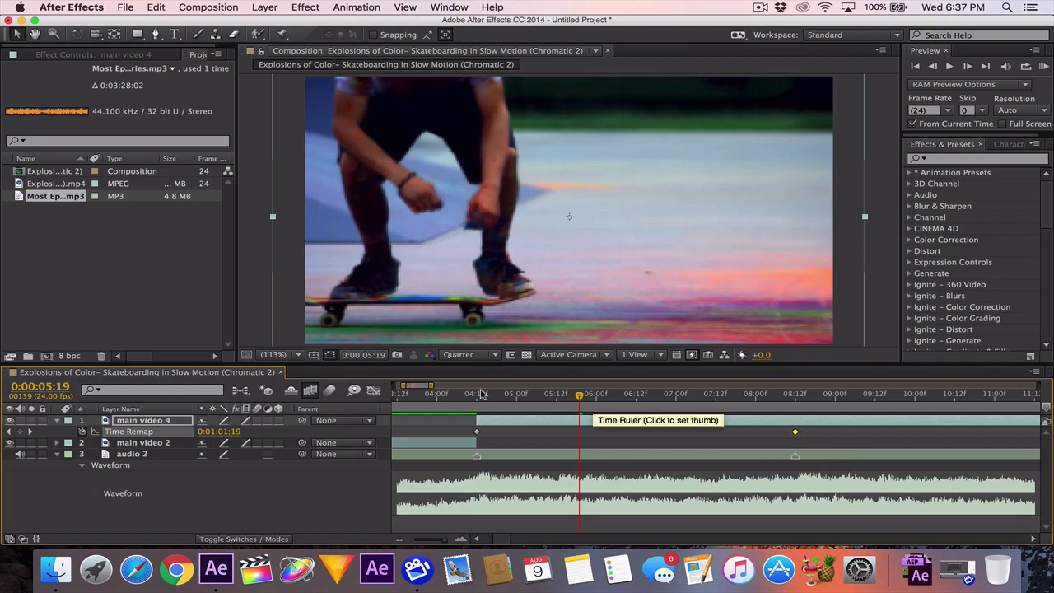
# Add a Time Remap keyframe at 0:00:10:00 on main video 4 and move it to the third audio marker.
pyautogui.moveTo(430, 385); pyautogui.dragTo(500, 385)
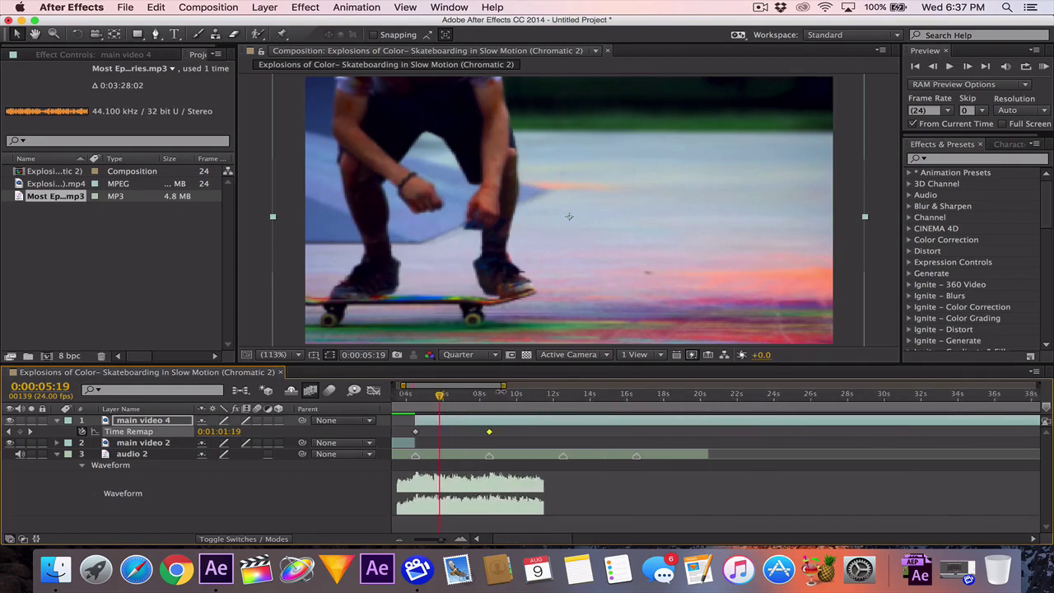
pyautogui.click(562, 396)
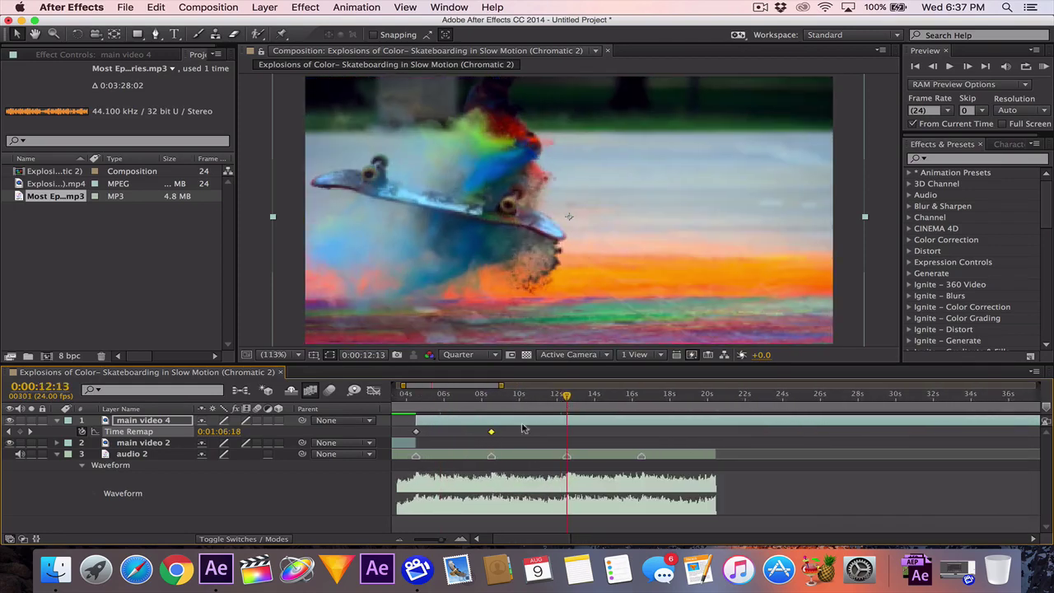
pyautogui.click(489, 396)
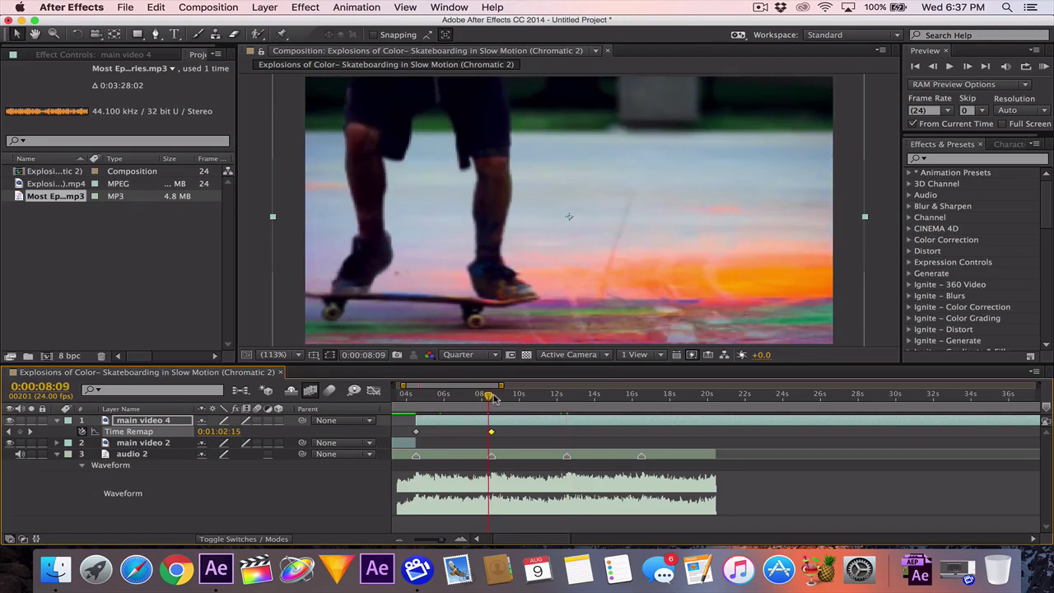
pyautogui.moveTo(493, 398); pyautogui.dragTo(519, 397)
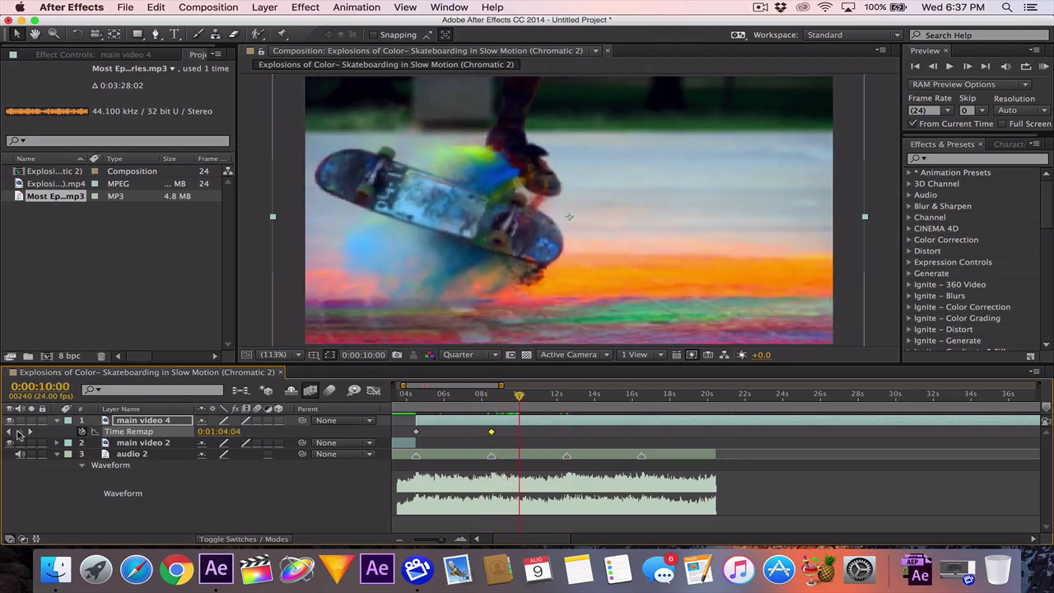
pyautogui.click(19, 433)
pyautogui.moveTo(519, 432); pyautogui.dragTo(567, 431)
# Add a Time Remap keyframe at 0:00:18:13 on main video 4 and move it to the fourth audio marker.
pyautogui.click(575, 399)
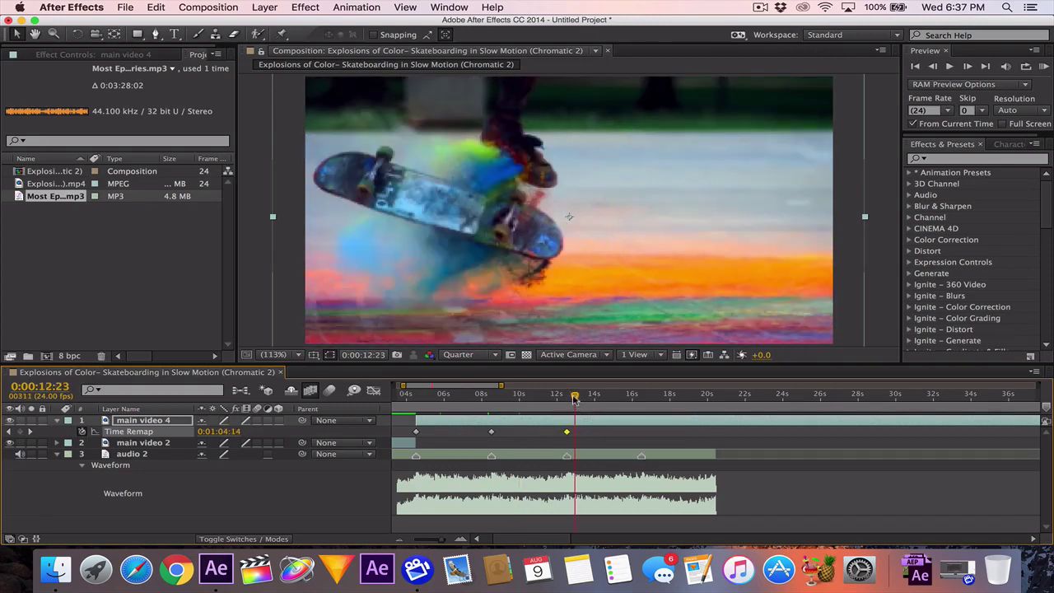
pyautogui.moveTo(575, 398); pyautogui.dragTo(680, 397)
pyautogui.click(20, 432)
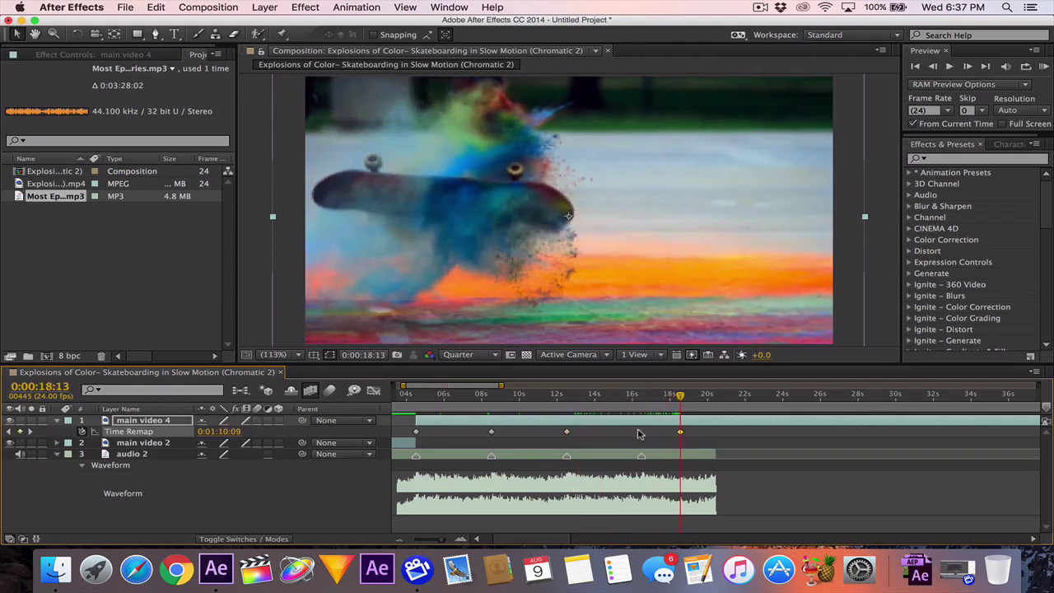
pyautogui.moveTo(680, 433); pyautogui.dragTo(639, 430)
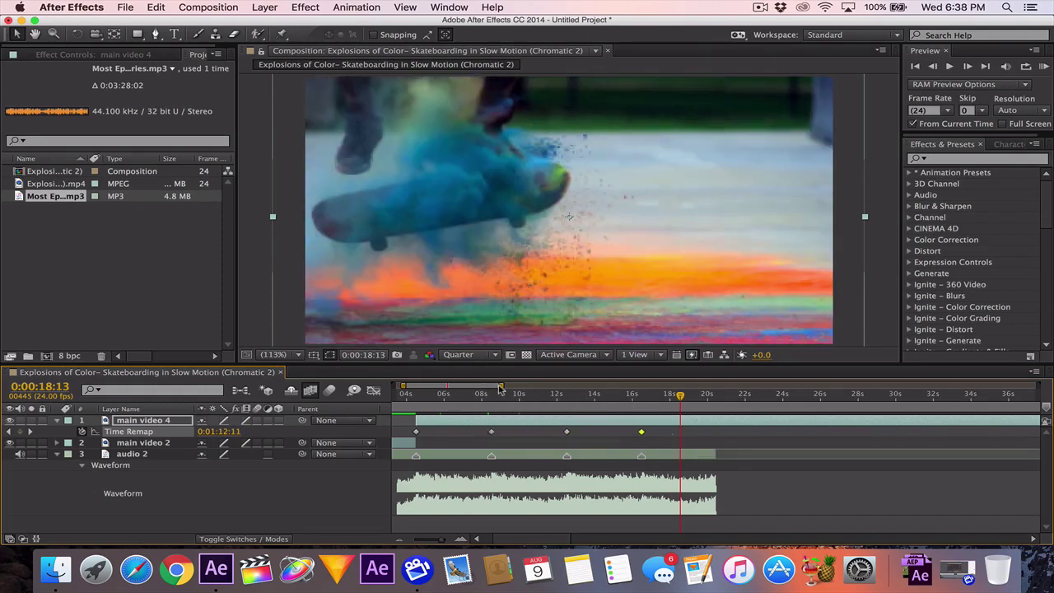
# Set main video 4's Time Remap to 0:01:13:17 at 0:00:20:09 and trim the composition to a work area ending there.
pyautogui.moveTo(679, 399); pyautogui.dragTo(715, 399)
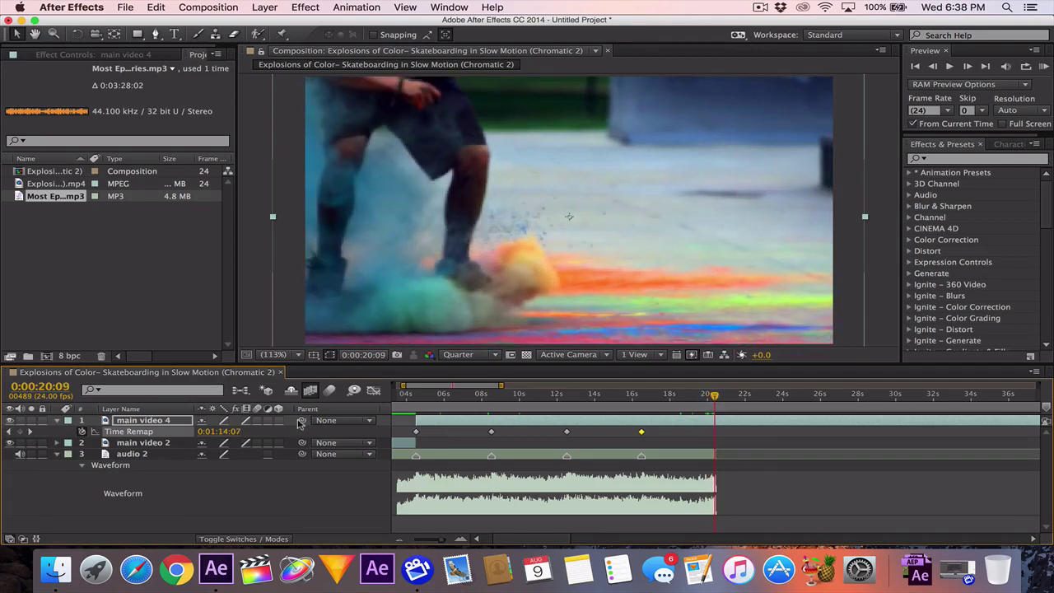
pyautogui.moveTo(222, 439)
pyautogui.mouseDown()
pyautogui.moveTo(196, 438)
pyautogui.moveTo(209, 431)
pyautogui.mouseUp()
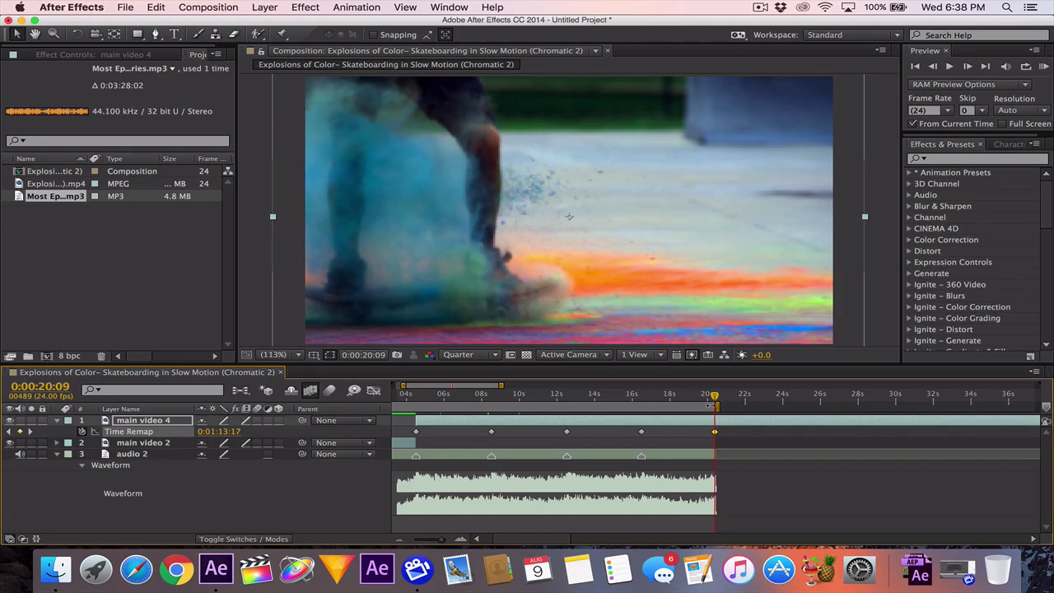
pyautogui.rightClick(712, 408)
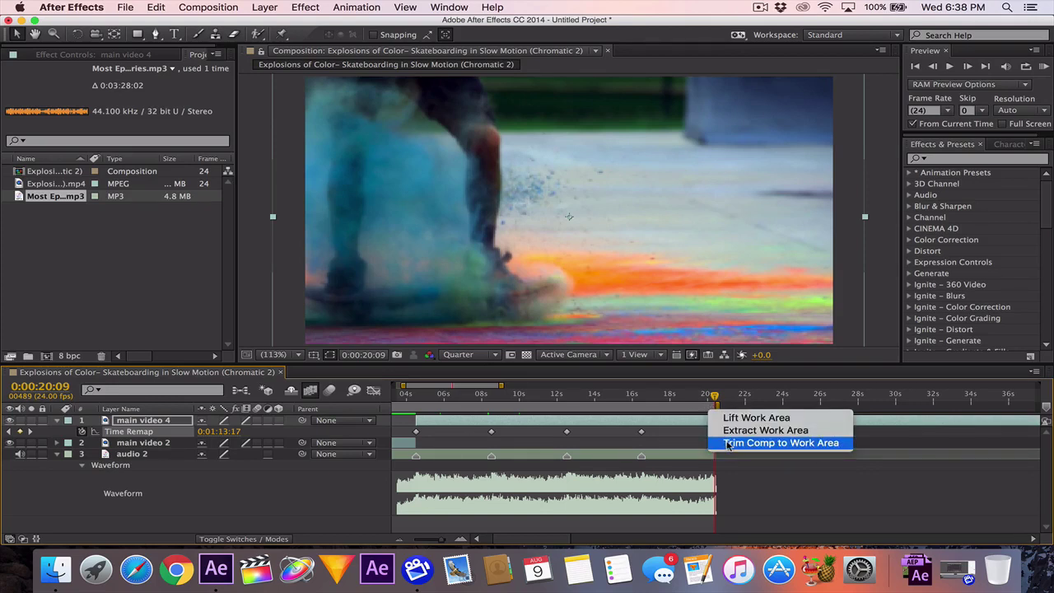
pyautogui.click(770, 438)
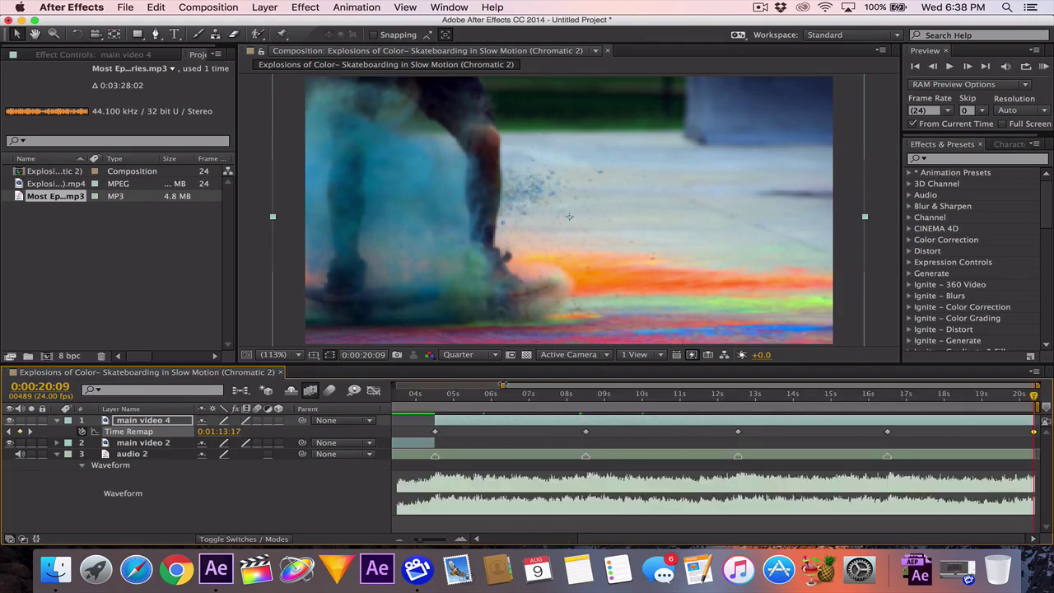
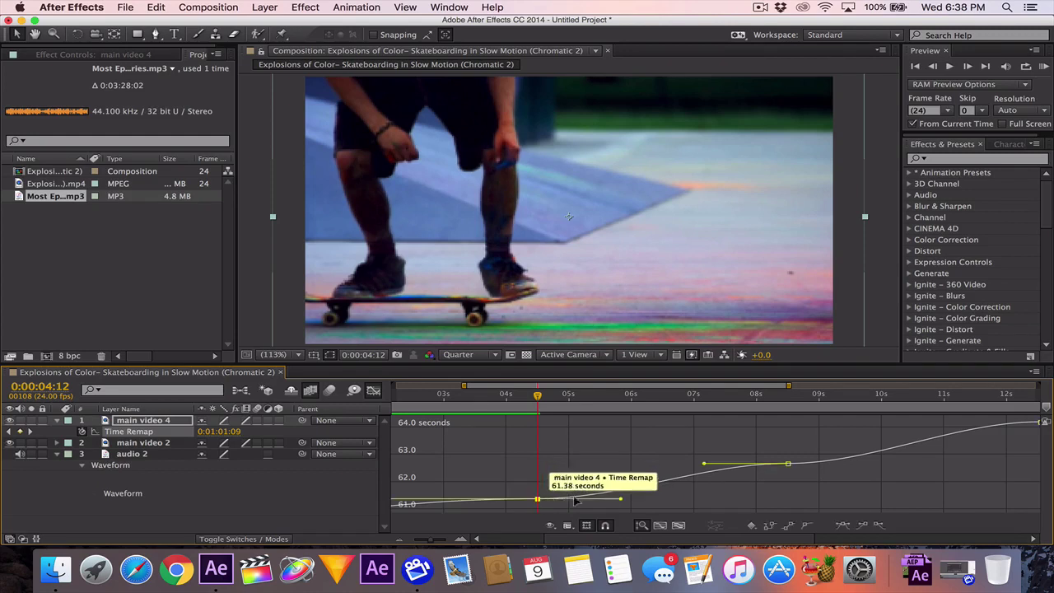
# Make main video 4's Time Remap curve nearly vertical leaving the first keyframe and on both sides of the second keyframe.
pyautogui.moveTo(622, 502); pyautogui.dragTo(537, 474)
pyautogui.moveTo(704, 467); pyautogui.dragTo(787, 490)
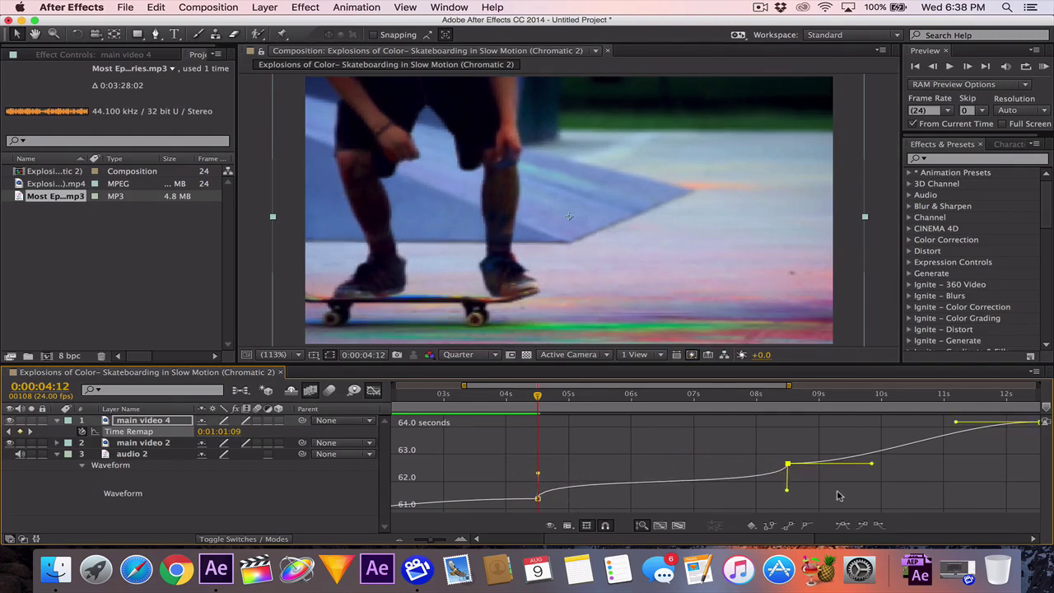
pyautogui.moveTo(580, 391); pyautogui.dragTo(677, 436)
pyautogui.moveTo(670, 498); pyautogui.dragTo(583, 491)
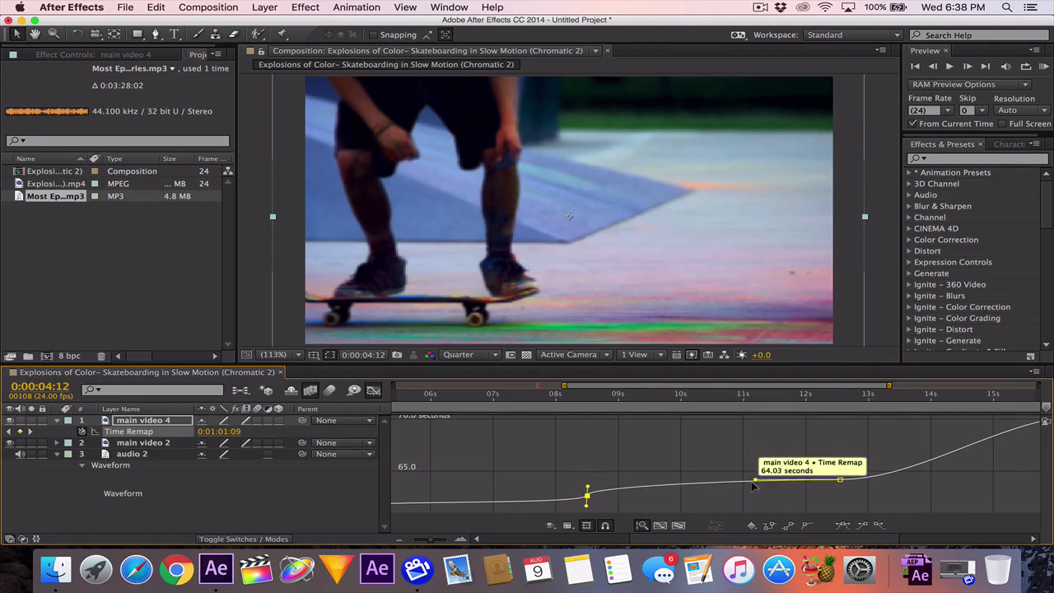
# Steepen the Time Remap curve entering main video 4's third keyframe and refine the second keyframe's outgoing handle to nearly vertical.
pyautogui.click(584, 398)
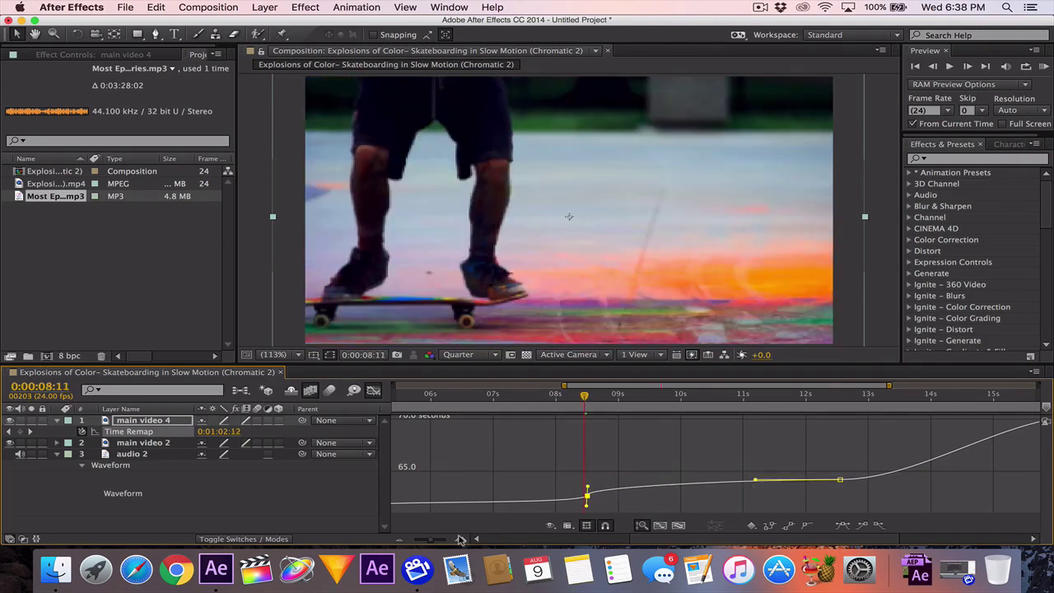
pyautogui.click(462, 540)
pyautogui.moveTo(628, 389); pyautogui.dragTo(665, 389)
pyautogui.moveTo(780, 437); pyautogui.dragTo(994, 481)
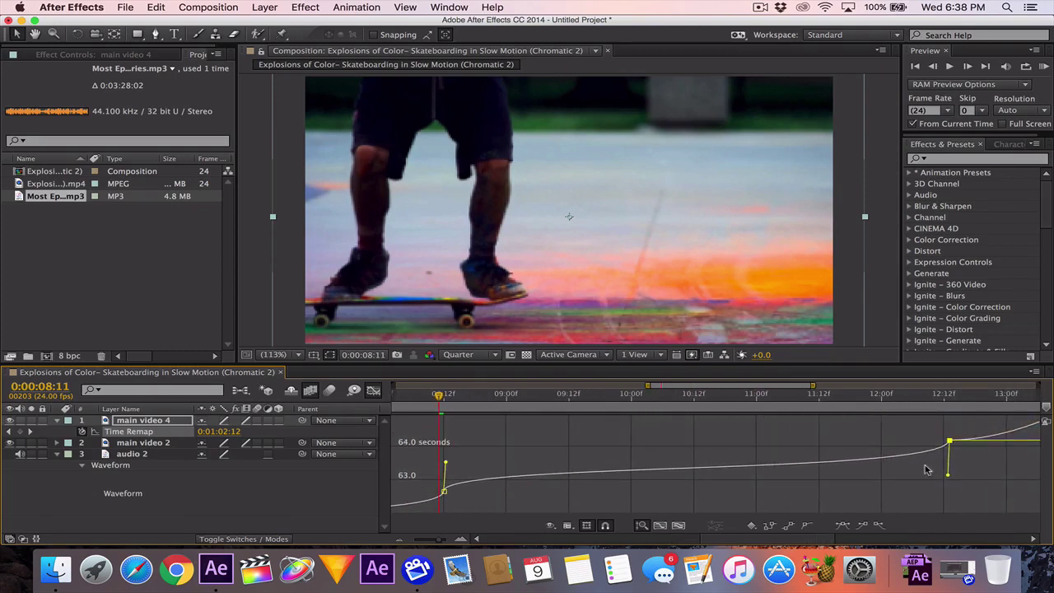
pyautogui.moveTo(446, 465); pyautogui.dragTo(444, 460)
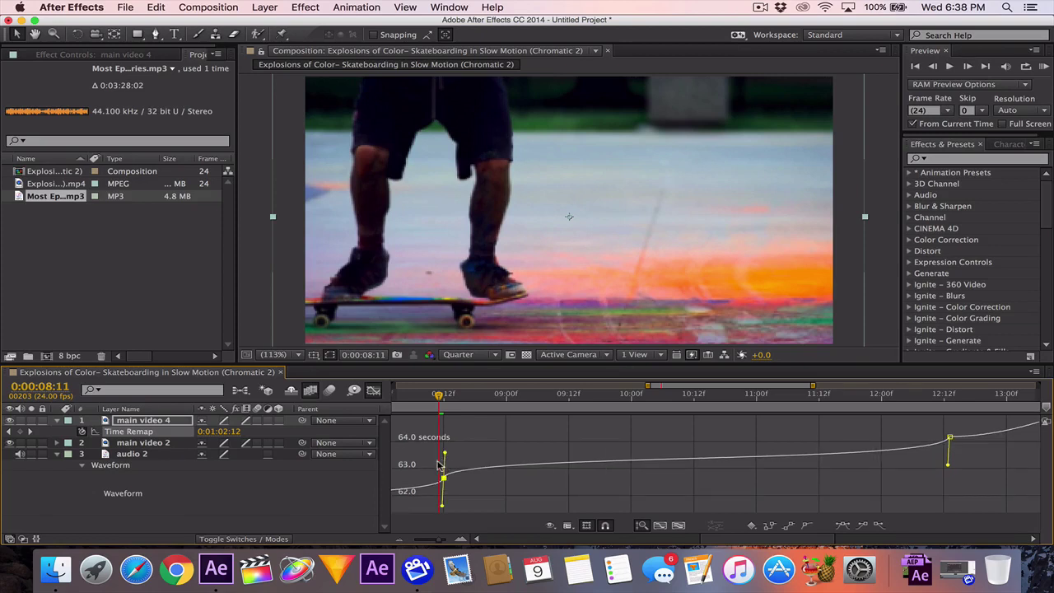
# Shape the Time Remap curve steeply out of main video 4's third keyframe and steeply into its fourth keyframe.
pyautogui.moveTo(706, 390); pyautogui.dragTo(801, 385)
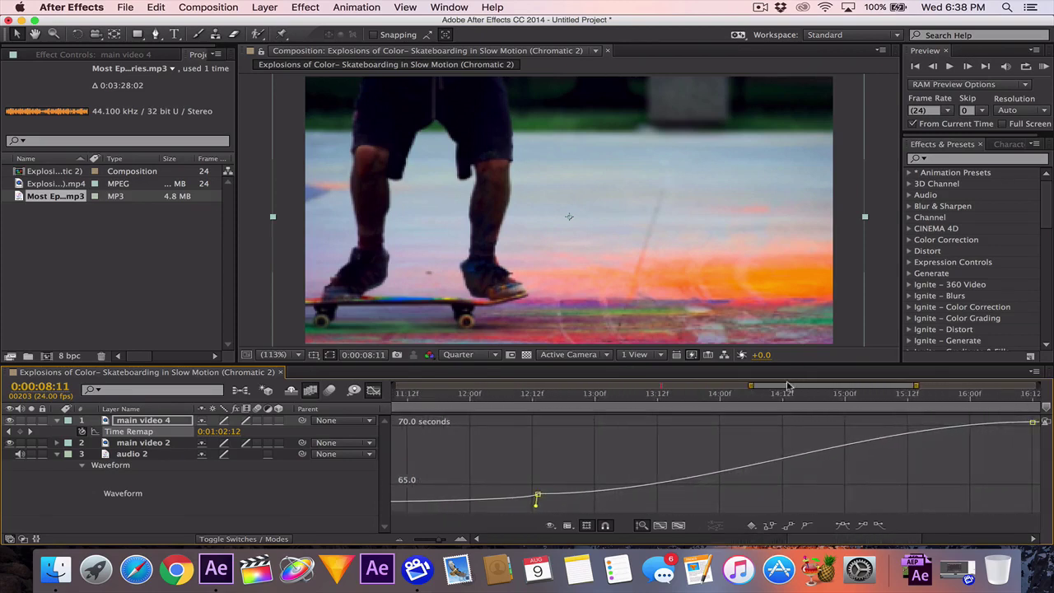
pyautogui.click(399, 541)
pyautogui.click(626, 498)
pyautogui.moveTo(711, 497); pyautogui.dragTo(580, 464)
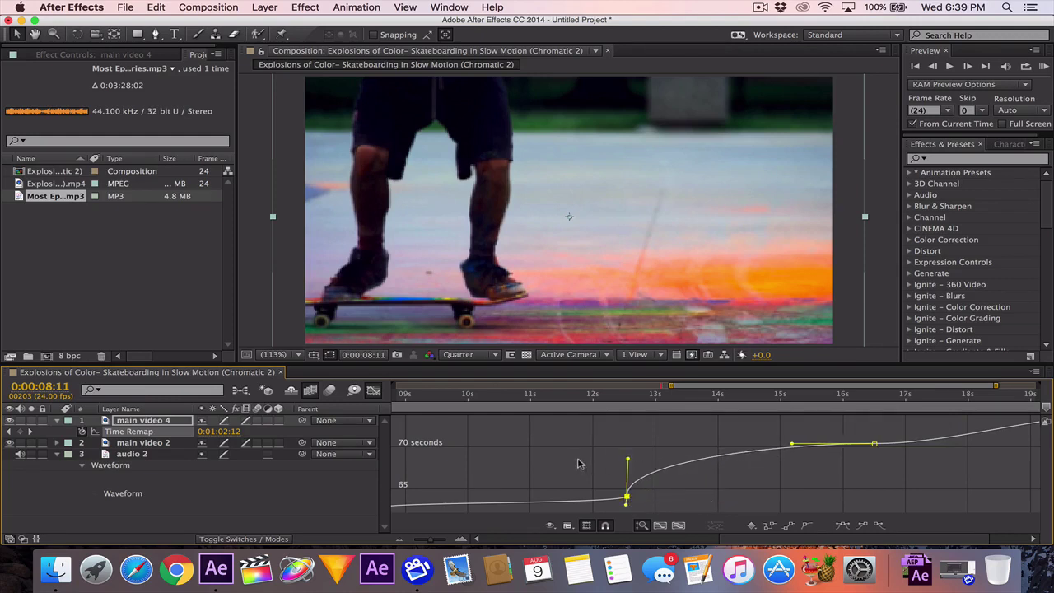
pyautogui.moveTo(793, 445); pyautogui.dragTo(953, 490)
pyautogui.click(626, 466)
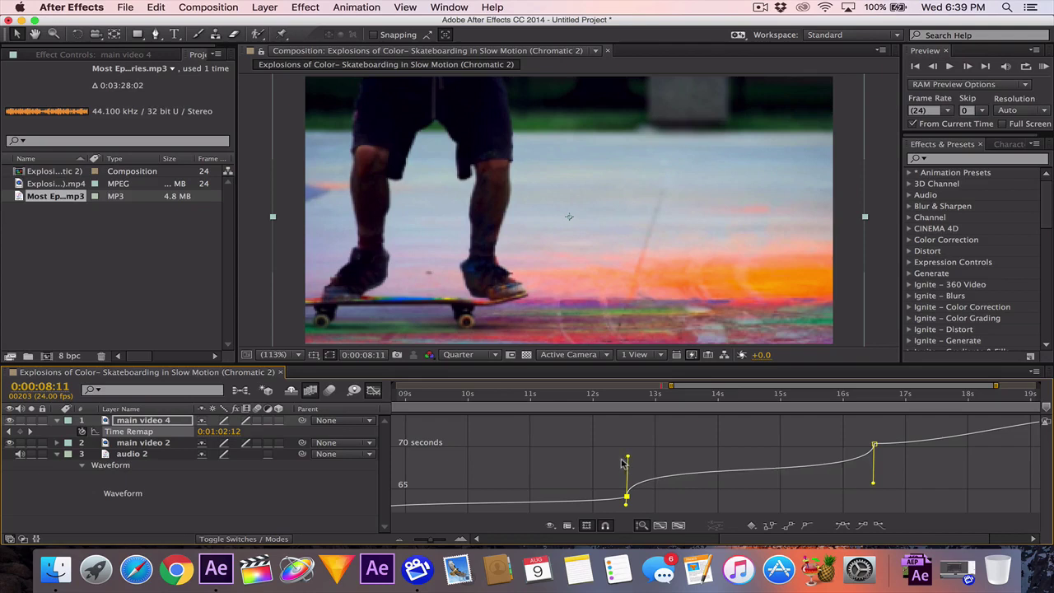
# Steepen the Time Remap curve leaving main video 4's fourth keyframe and entering its final keyframe, and return to the layer view.
pyautogui.moveTo(689, 387); pyautogui.dragTo(731, 387)
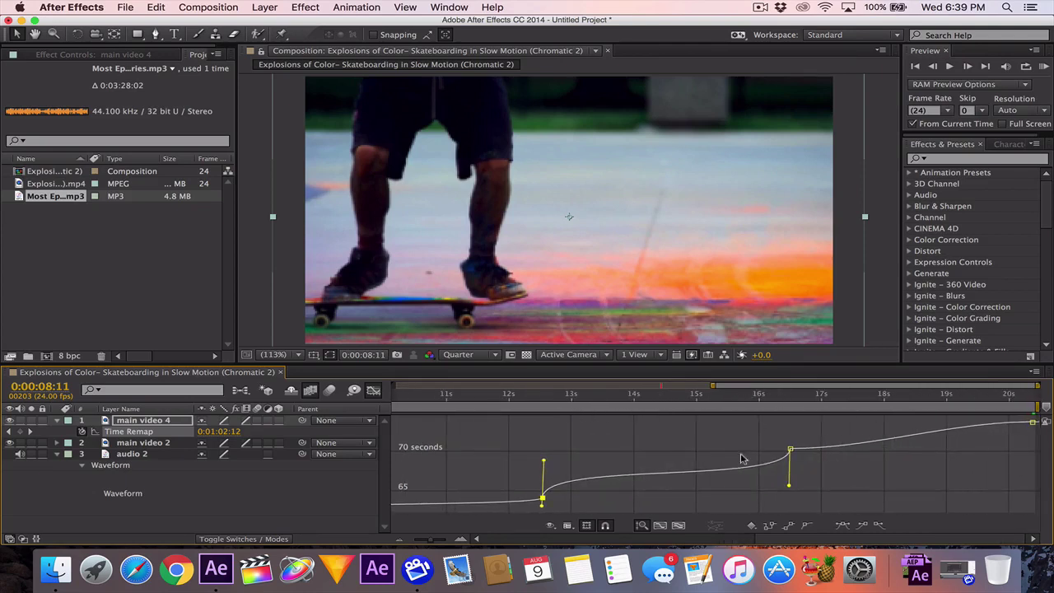
pyautogui.click(856, 452)
pyautogui.moveTo(870, 449); pyautogui.dragTo(750, 432)
pyautogui.click(1032, 422)
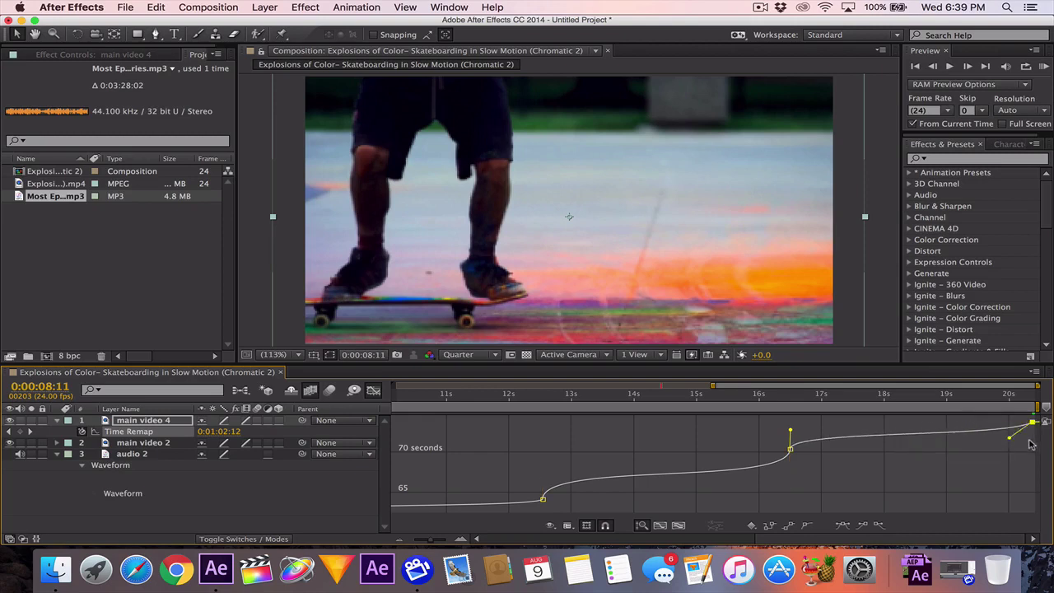
pyautogui.click(791, 430)
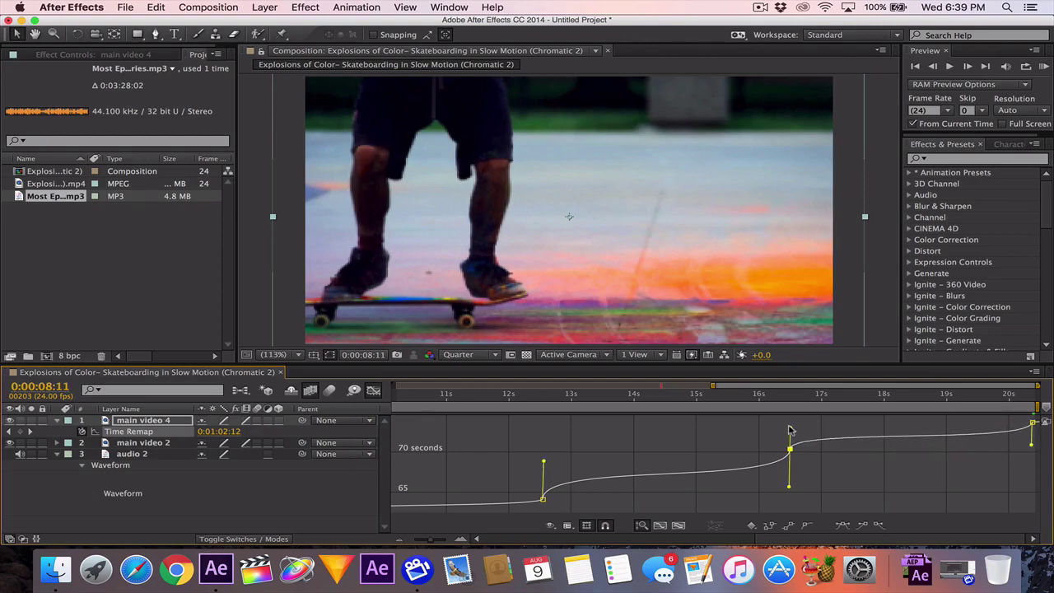
pyautogui.click(1032, 444)
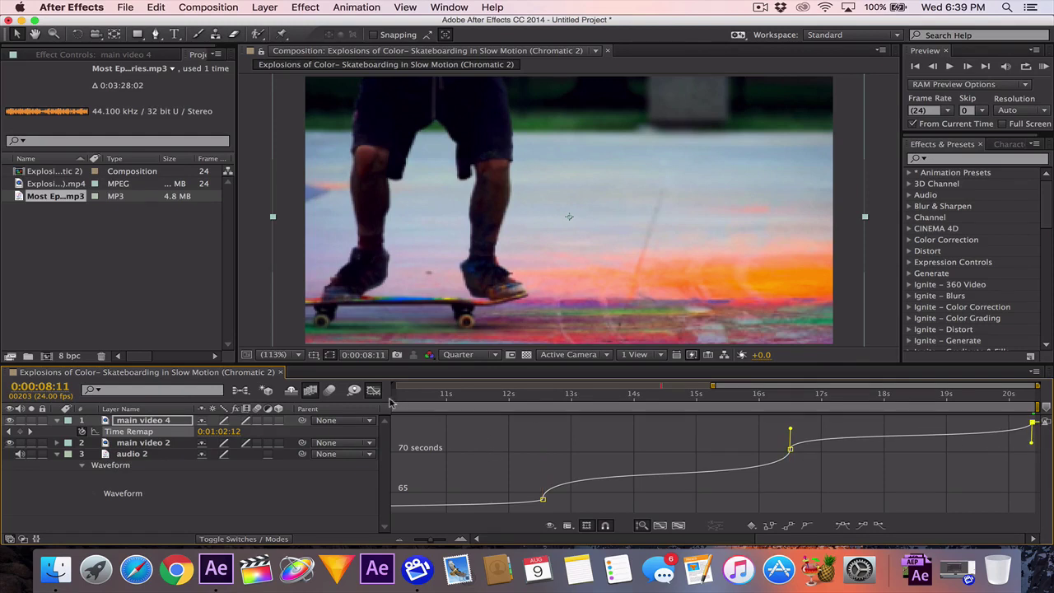
pyautogui.click(373, 391)
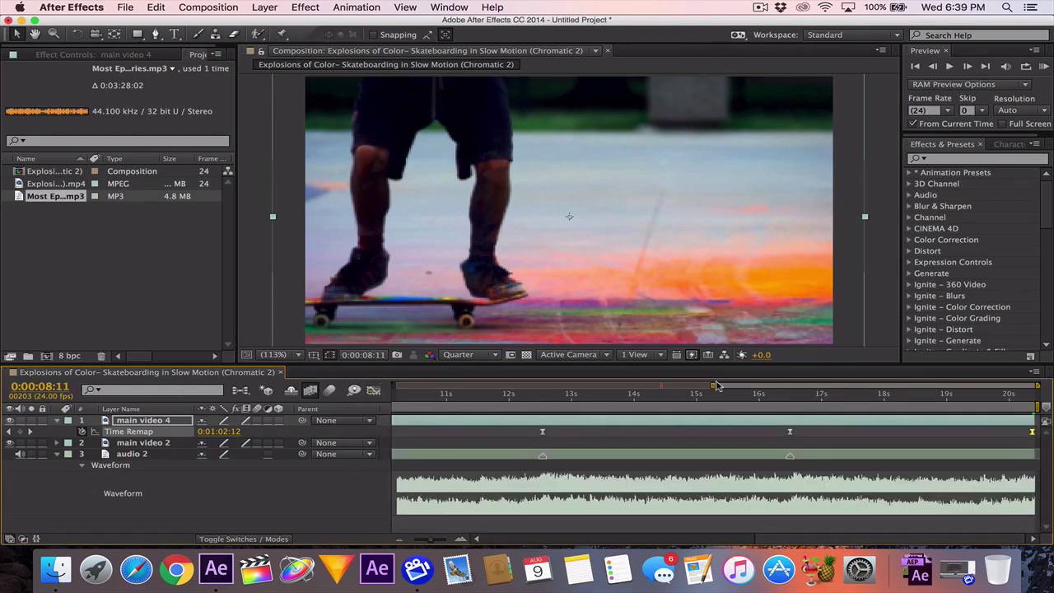
# Preview the time-remapped main video 4 with audio from 0:00:04:08 and scrub to about 0:00:13:21 to check the timing.
pyautogui.press('-')
pyautogui.press('-')
pyautogui.press('-')
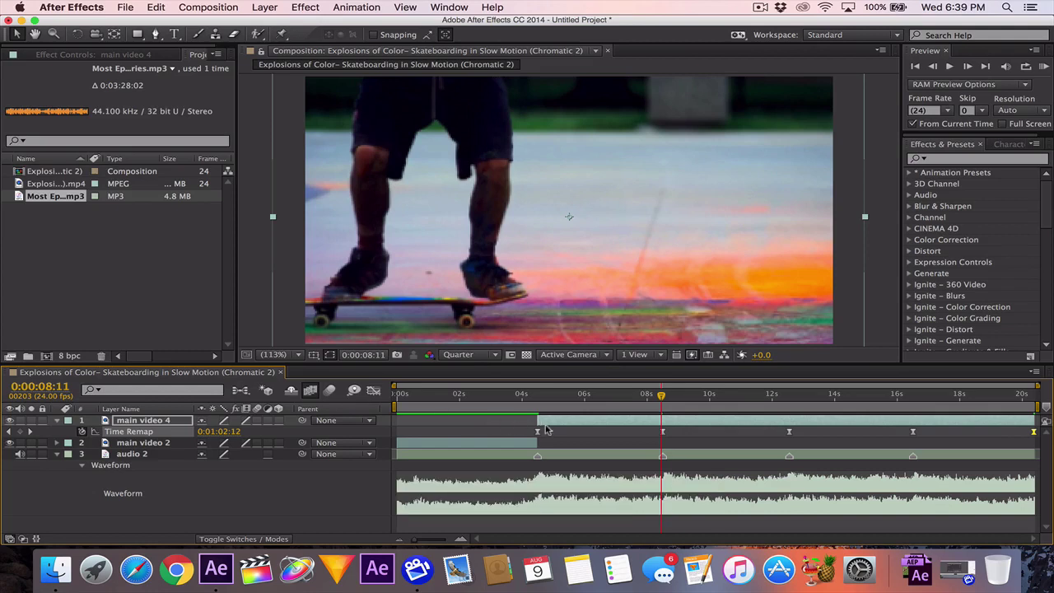
pyautogui.click(533, 396)
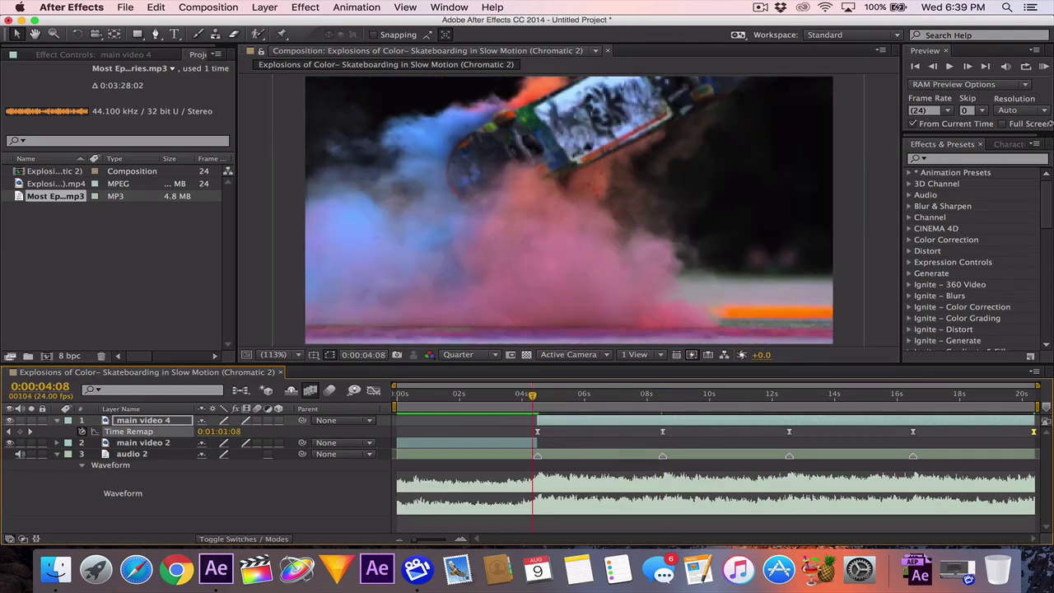
pyautogui.click(1043, 67)
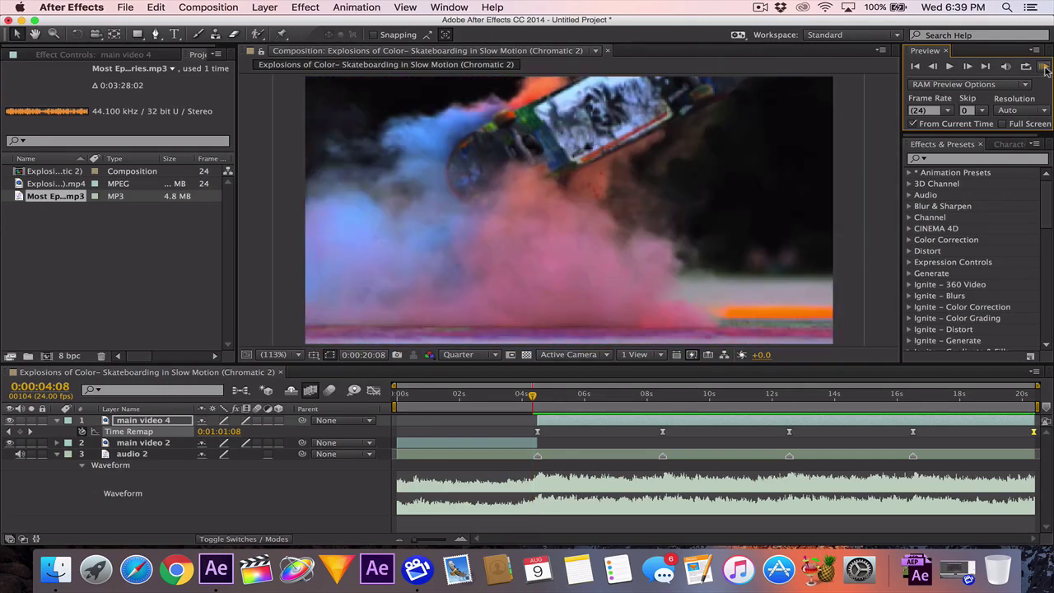
pyautogui.moveTo(534, 398); pyautogui.dragTo(829, 413)
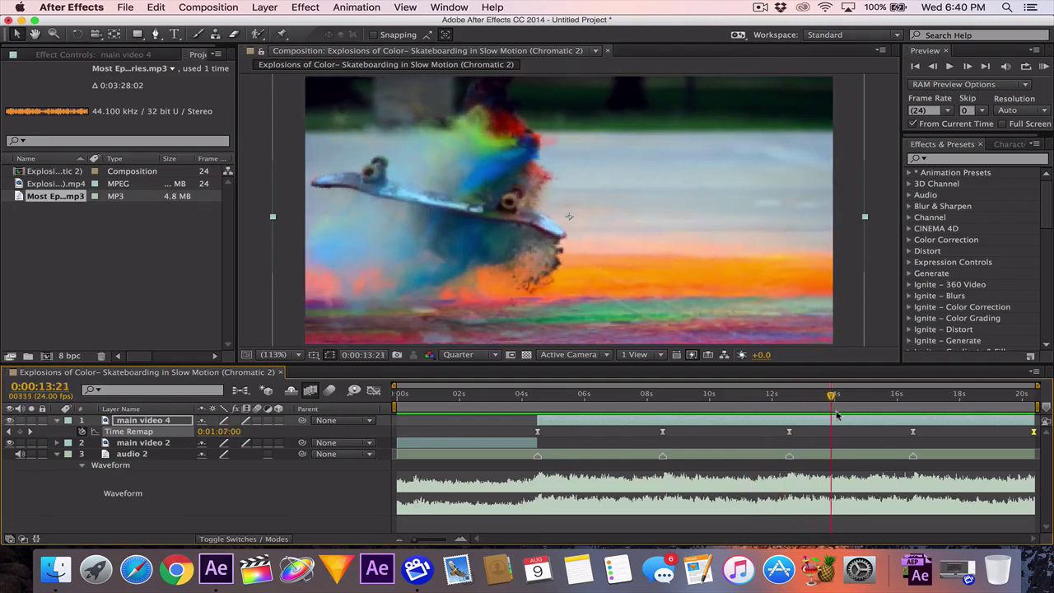
# Return the current time to 0:00:00:00 and collapse main video 4's keyframed properties.
pyautogui.click(457, 407)
pyautogui.press('Home')
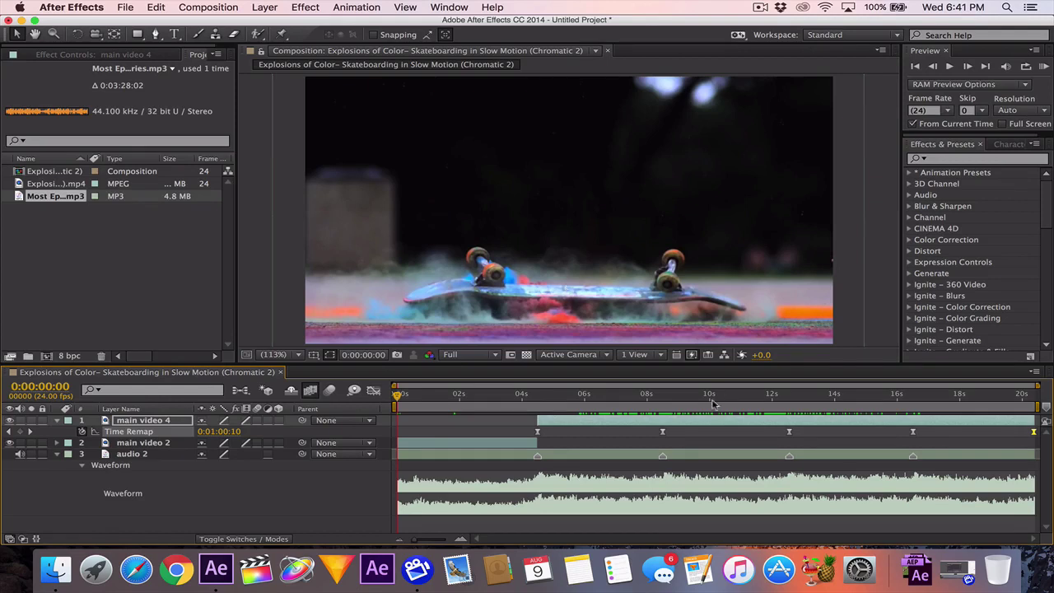
pyautogui.press('u')
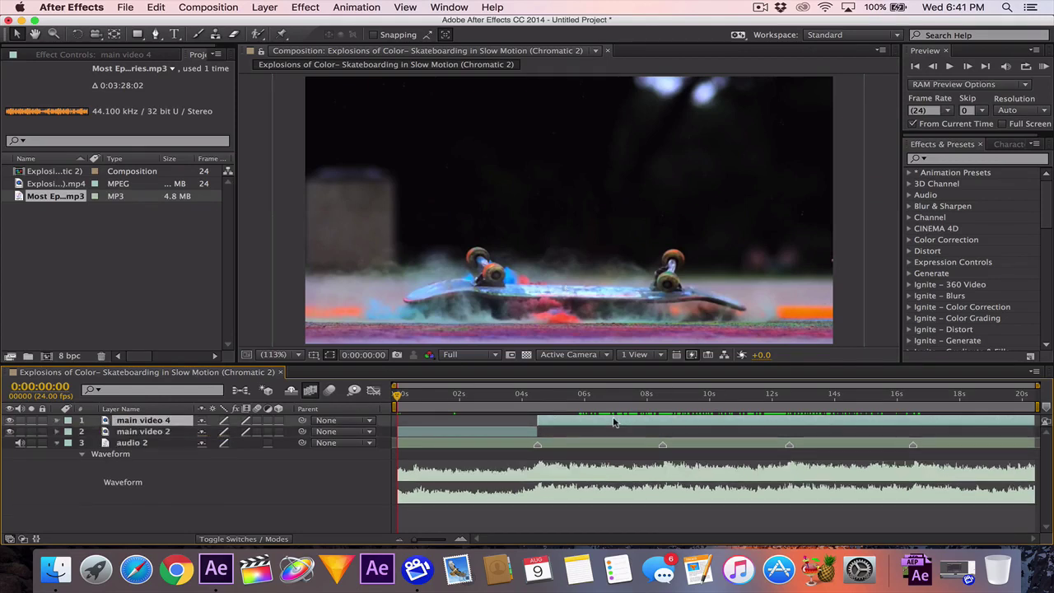